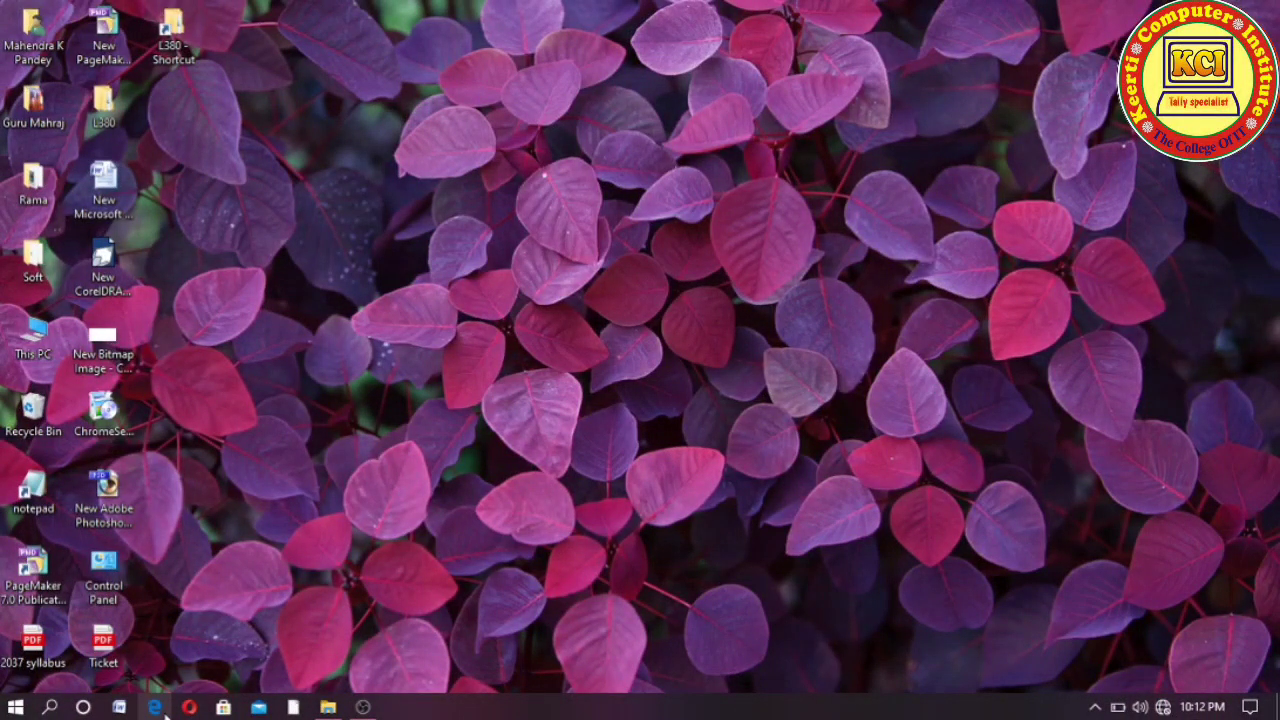
Step: Bring up the open Videos folder window and minimize it again
mouse_move(330, 710)
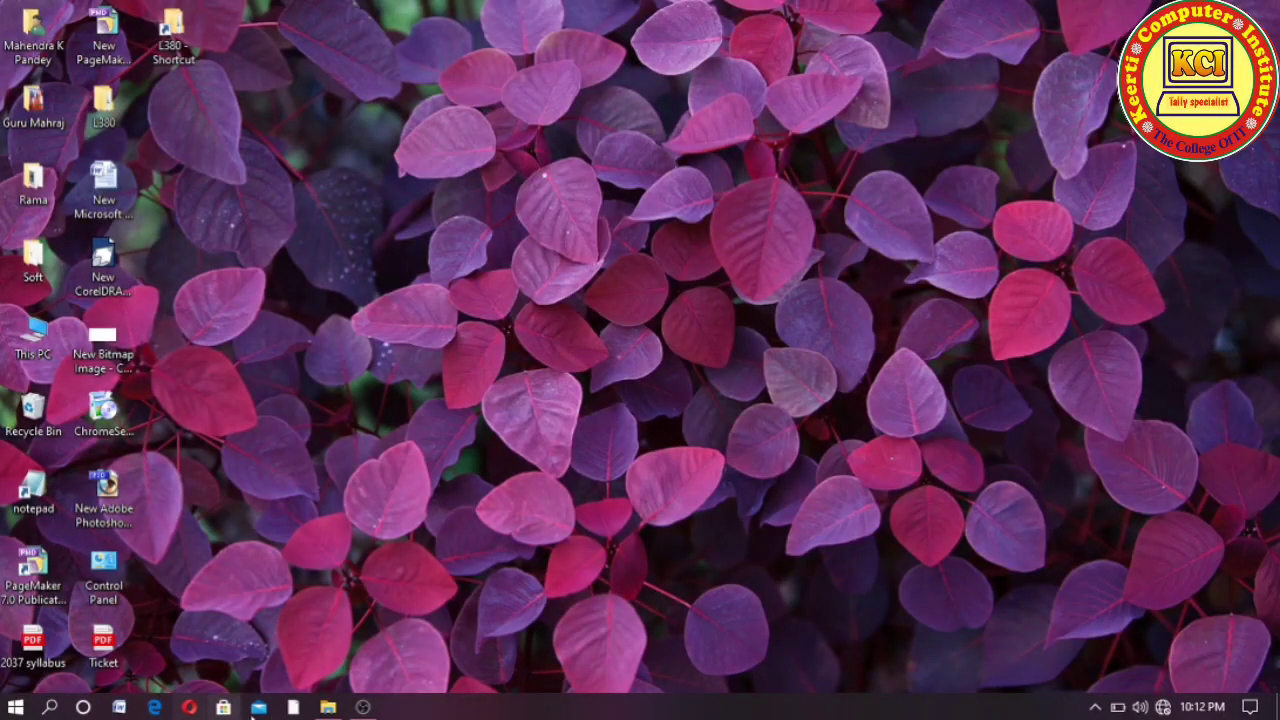
click(328, 707)
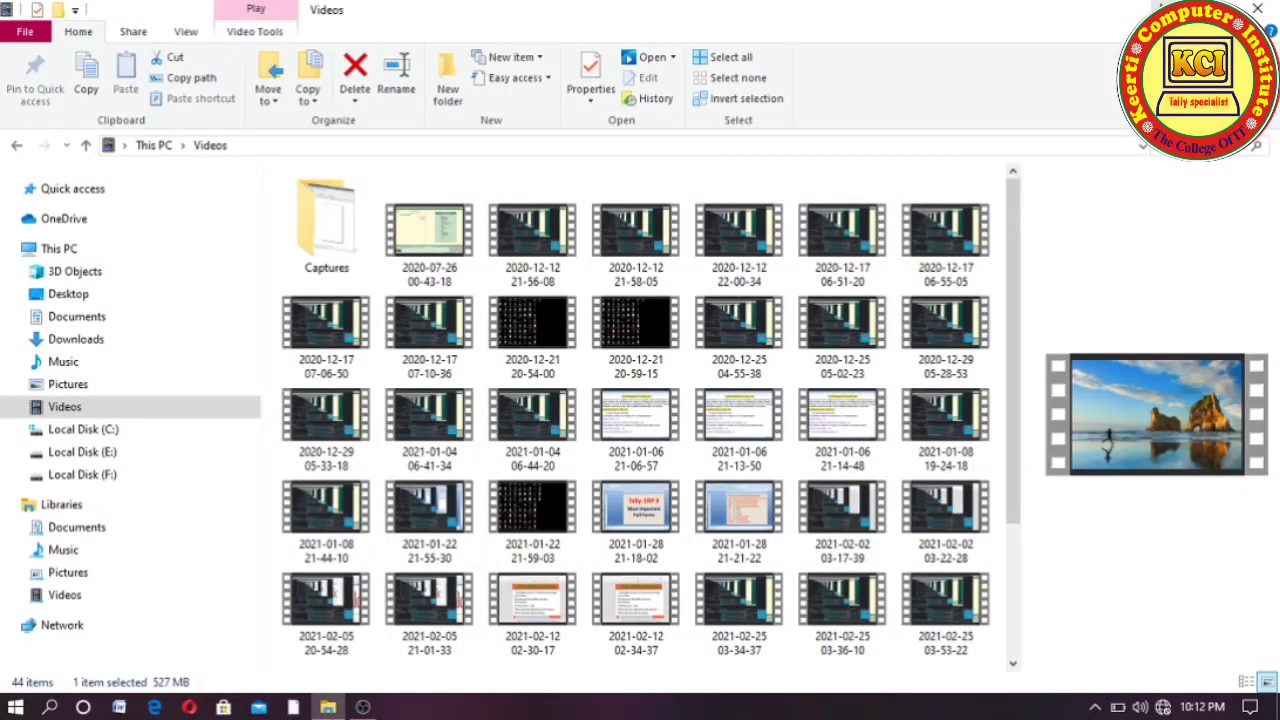
click(328, 707)
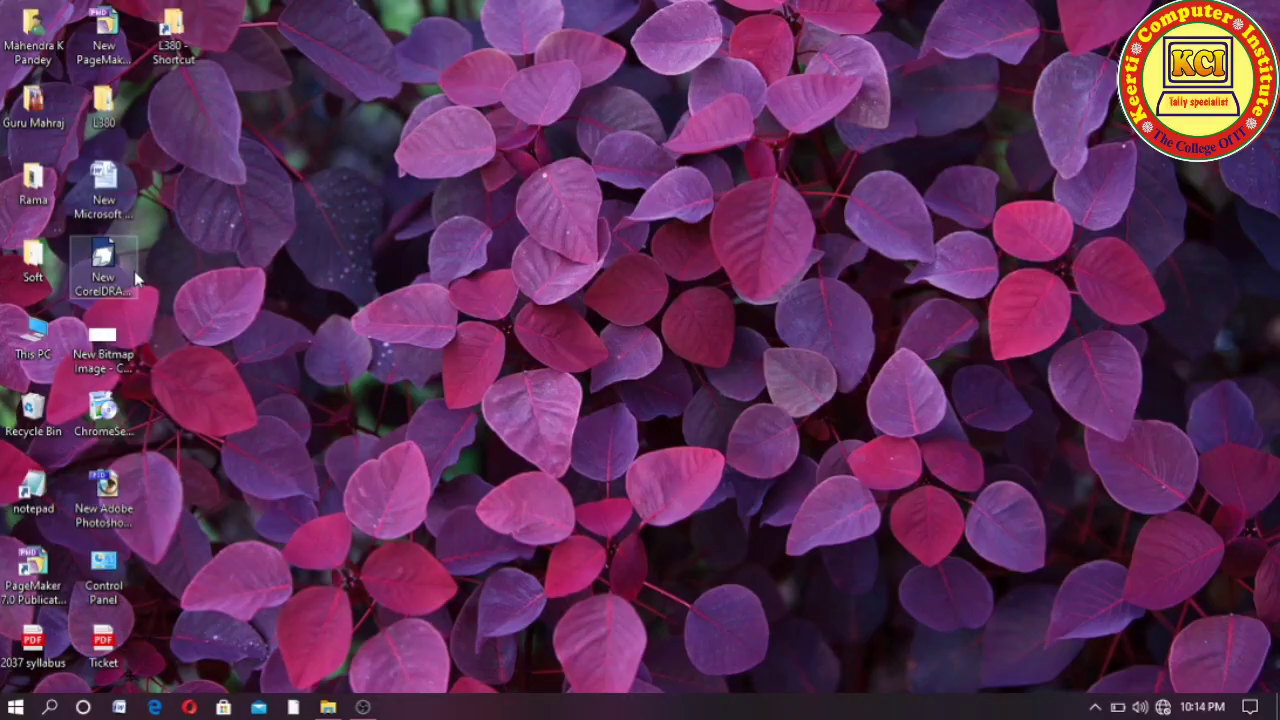
Step: Open the New Microsoft Office Word Document from the desktop and close it again
double_click(103, 185)
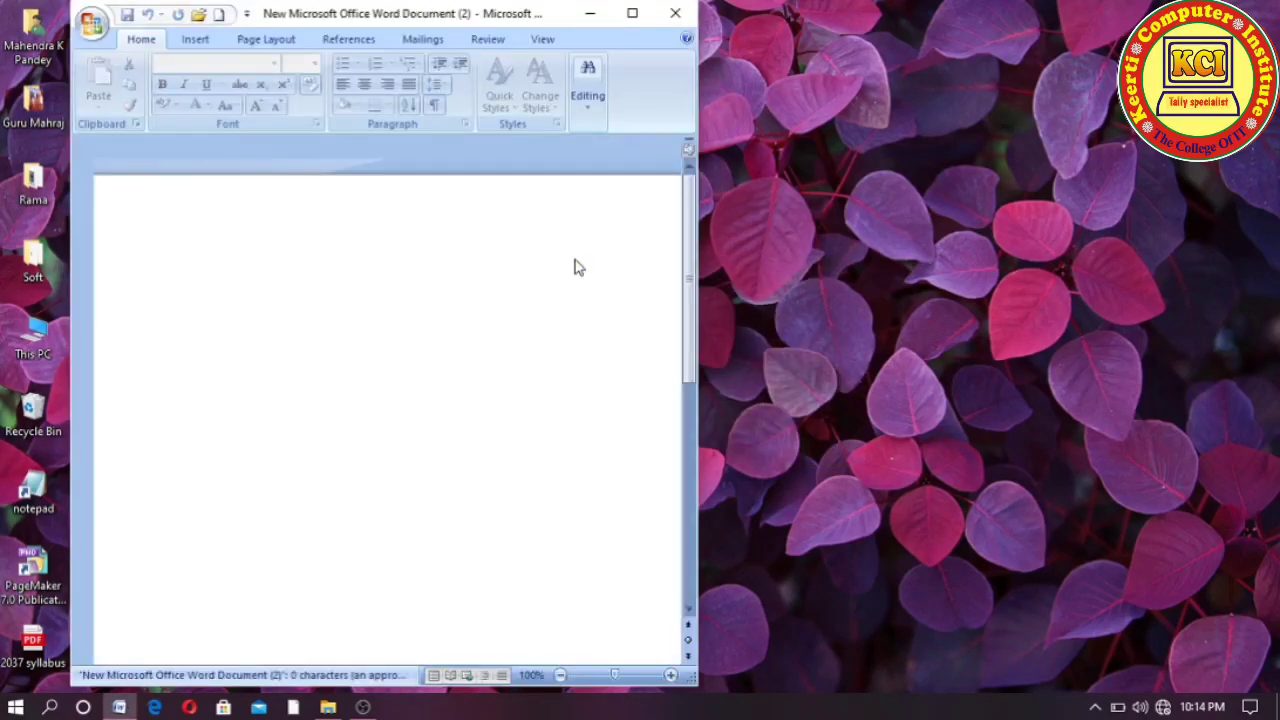
click(675, 16)
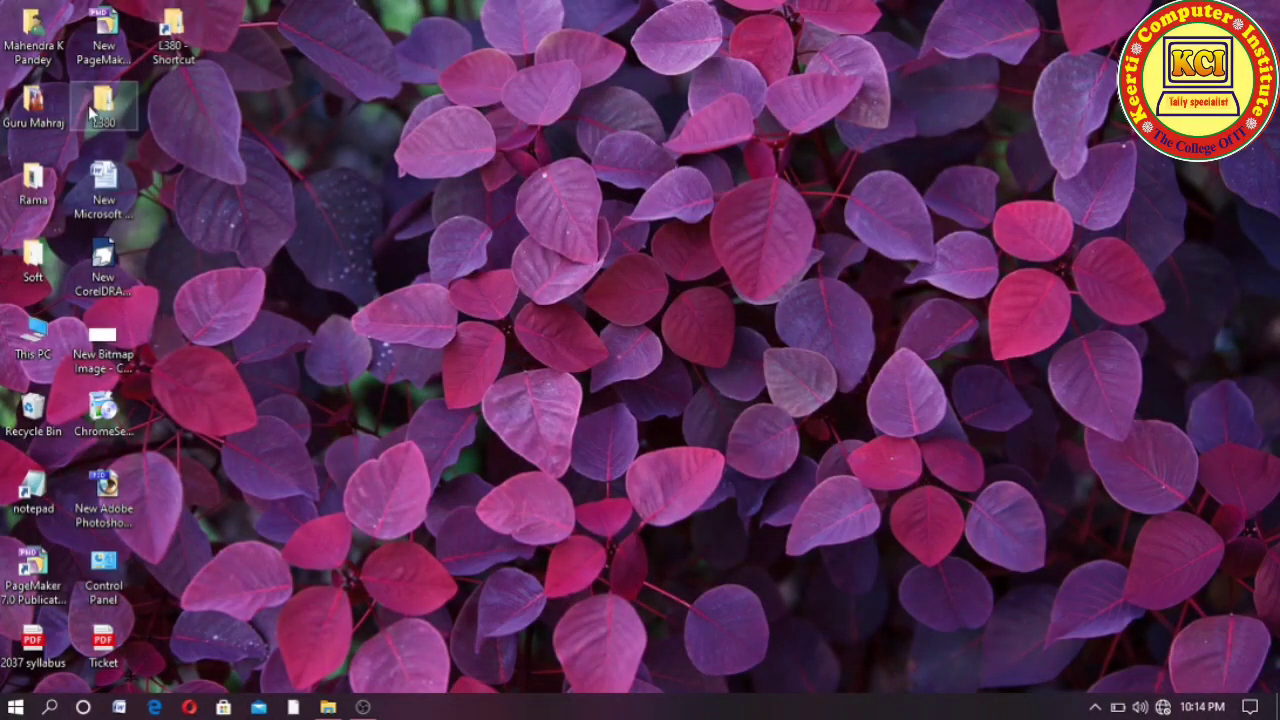
Step: View the Send to destinations available for the Soft folder and dismiss them without choosing one
right_click(38, 257)
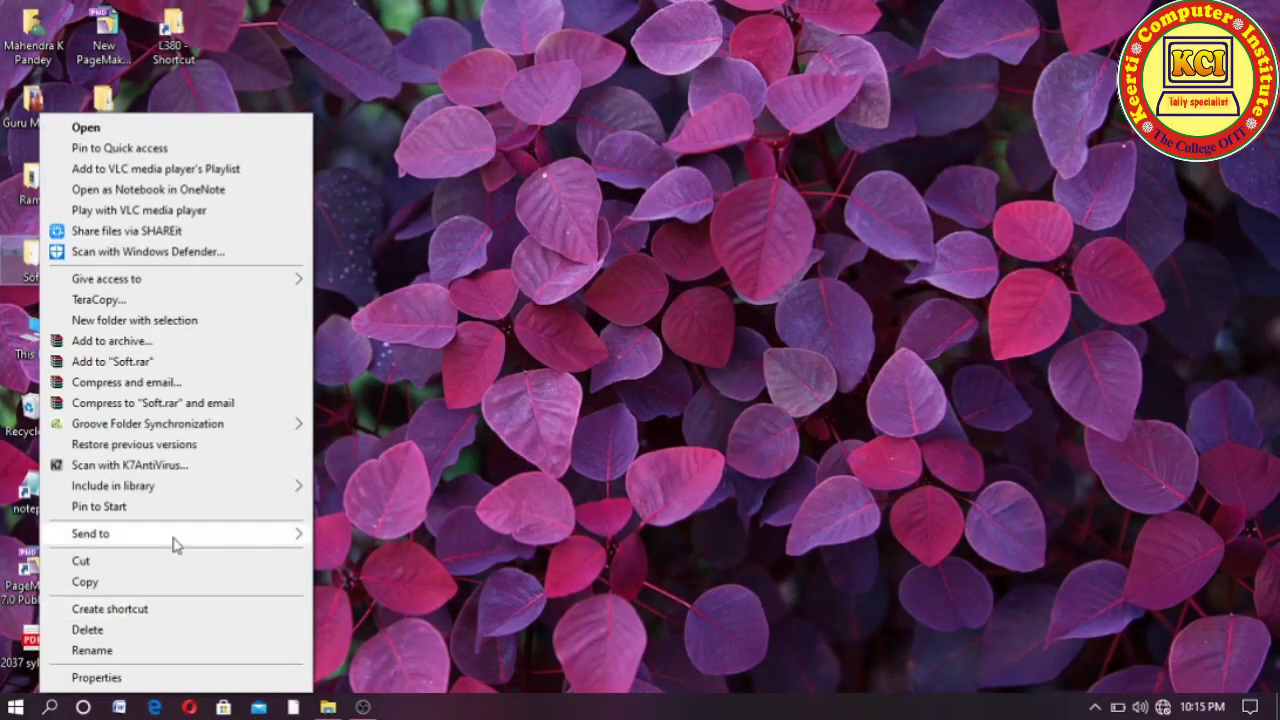
mouse_move(172, 540)
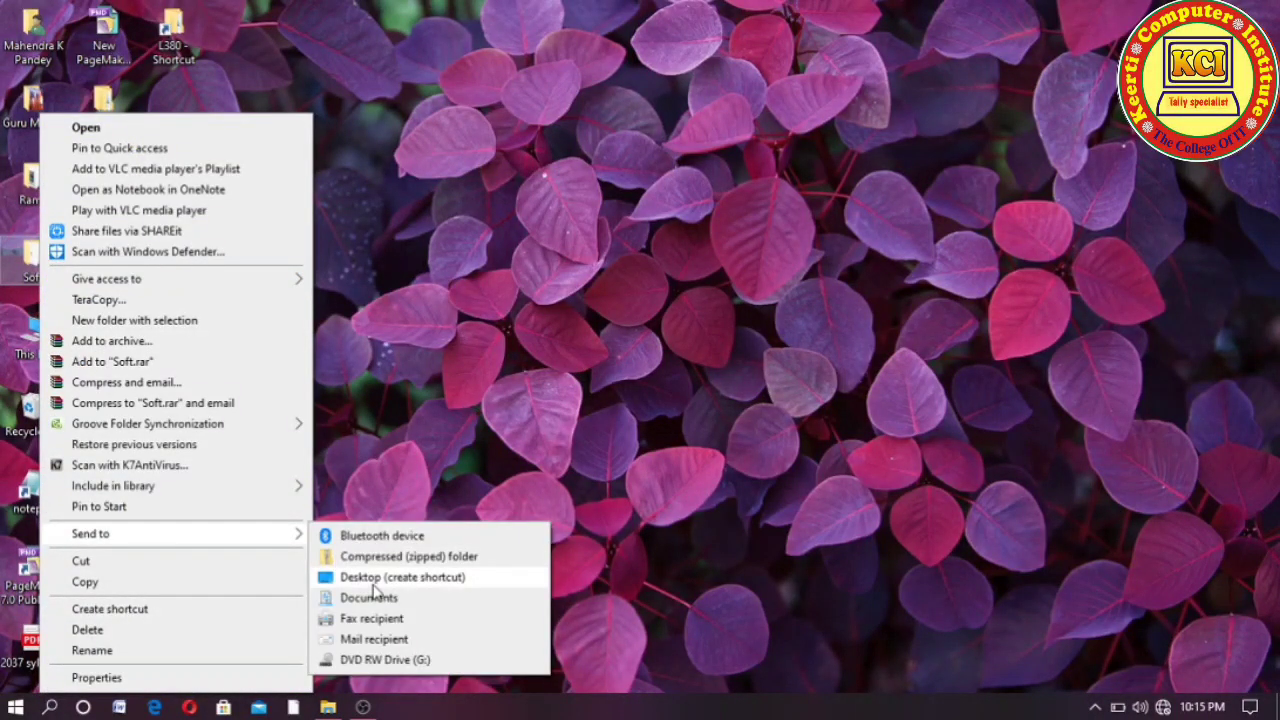
click(544, 495)
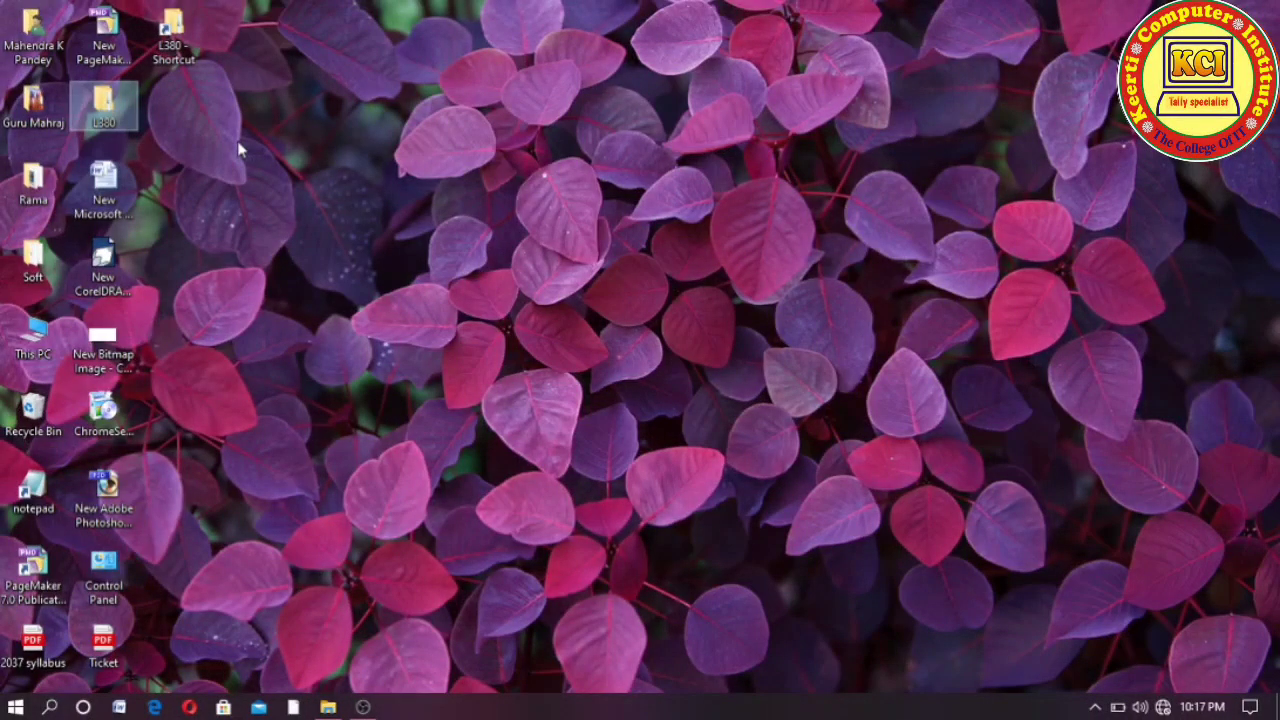
Step: Open the L380 folder from the desktop and close its window, doing this twice
key(Return)
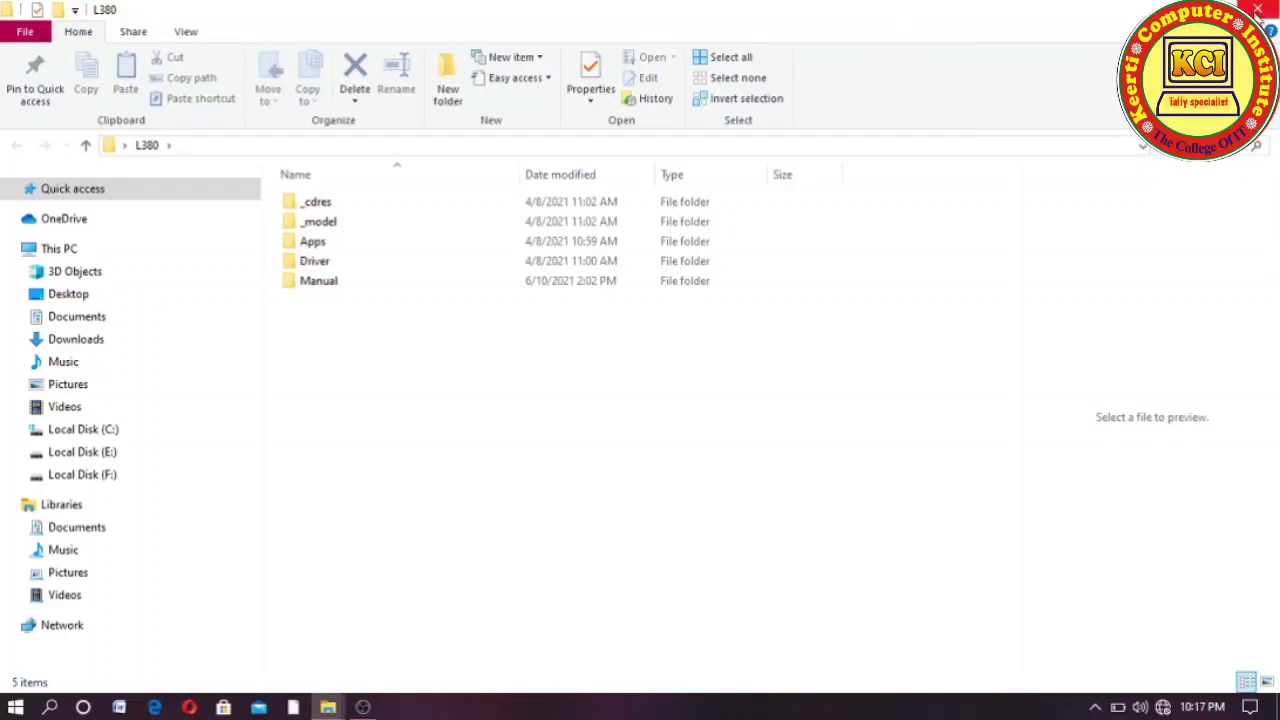
click(1258, 10)
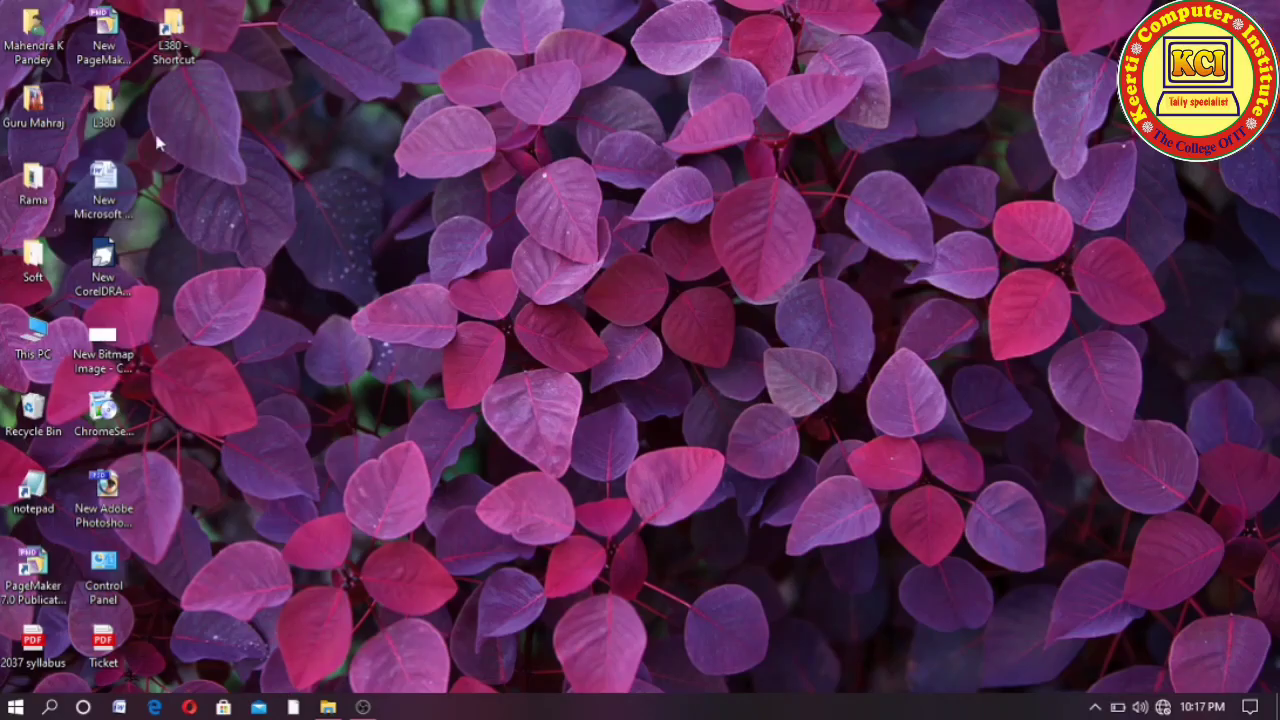
double_click(104, 104)
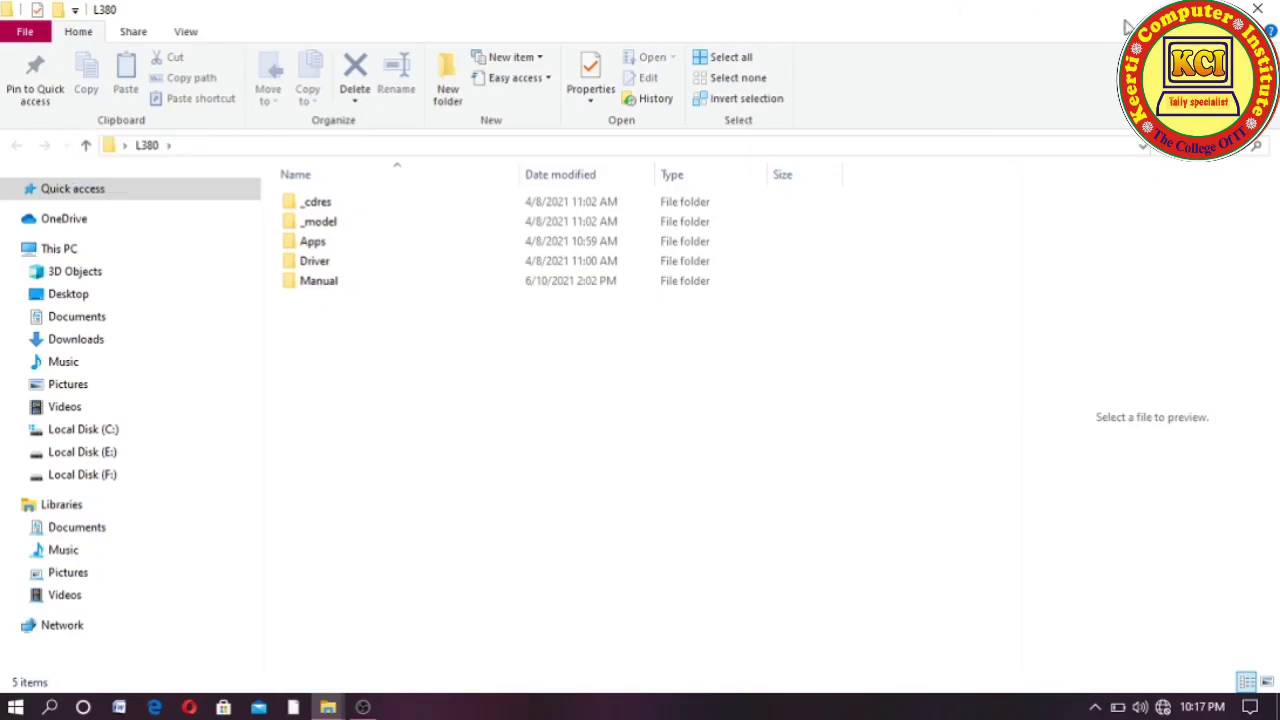
click(1256, 10)
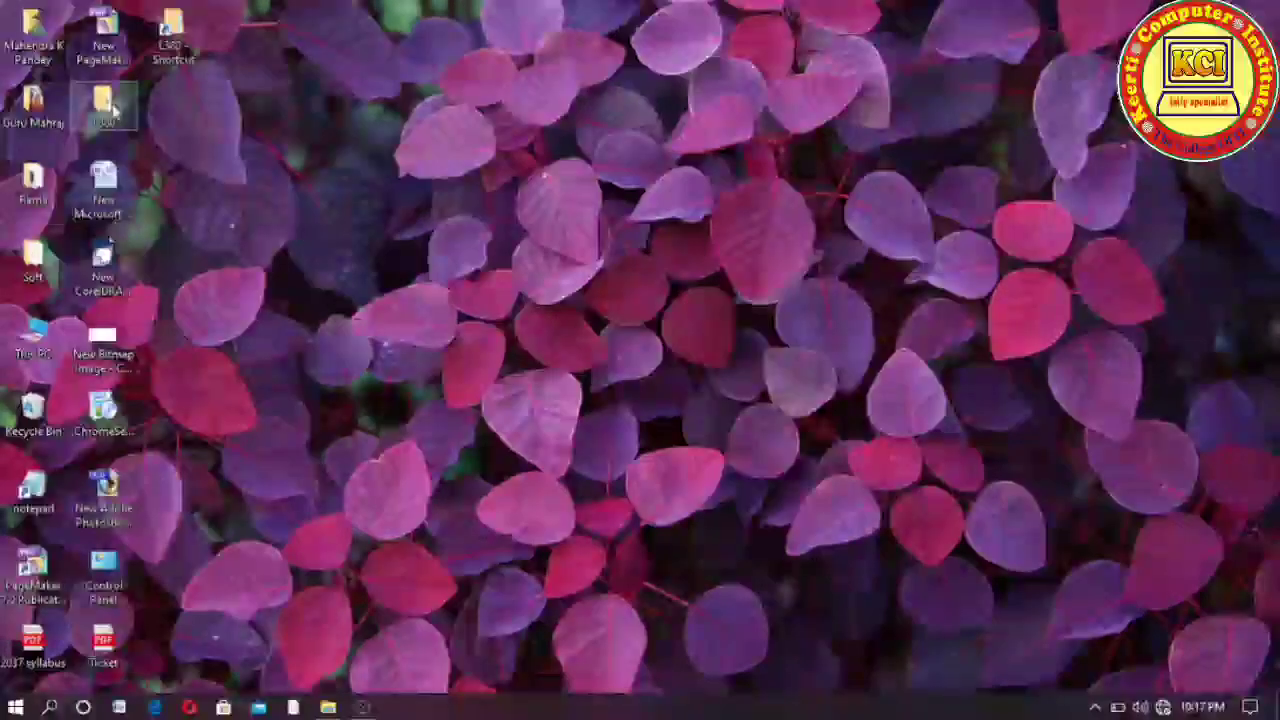
Step: Try to move the L380 folder to an empty area of the desktop and back while automatic arrangement is on
drag(113, 112, 440, 155)
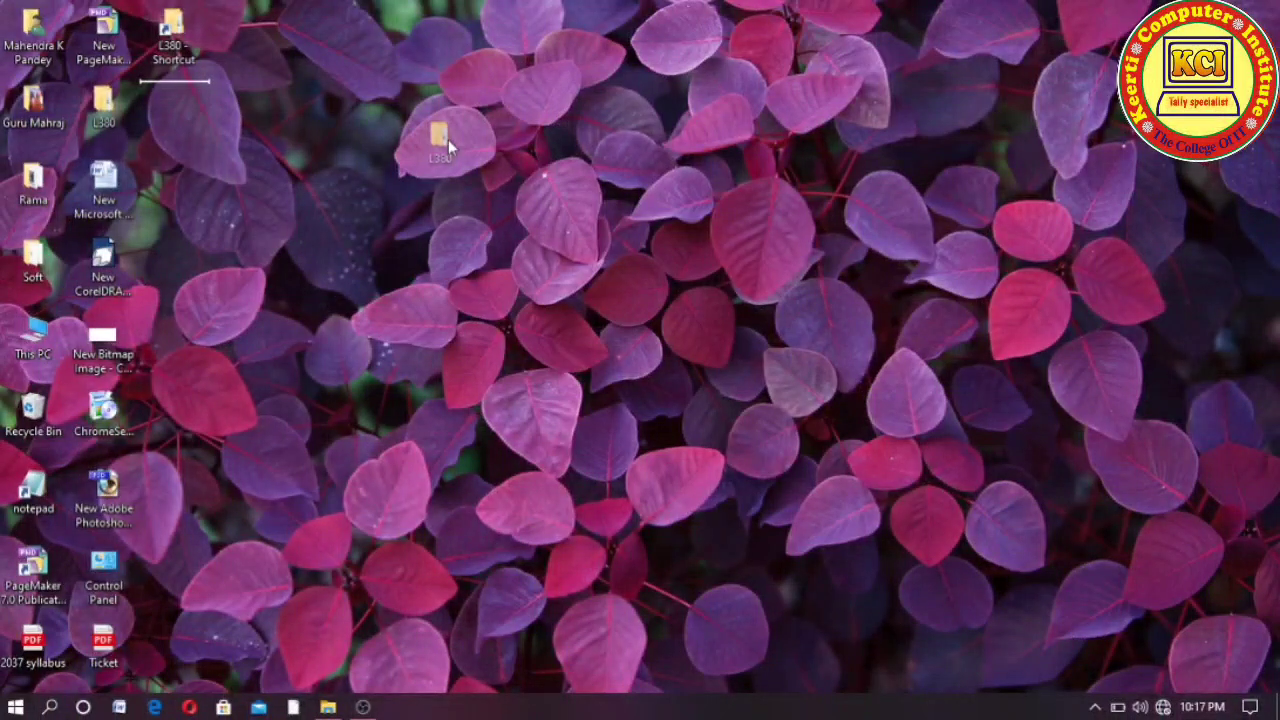
mouse_move(448, 139)
mouse_down()
mouse_move(168, 125)
mouse_move(192, 112)
mouse_move(239, 155)
mouse_move(175, 104)
mouse_move(190, 100)
mouse_move(162, 135)
mouse_move(180, 115)
mouse_up()
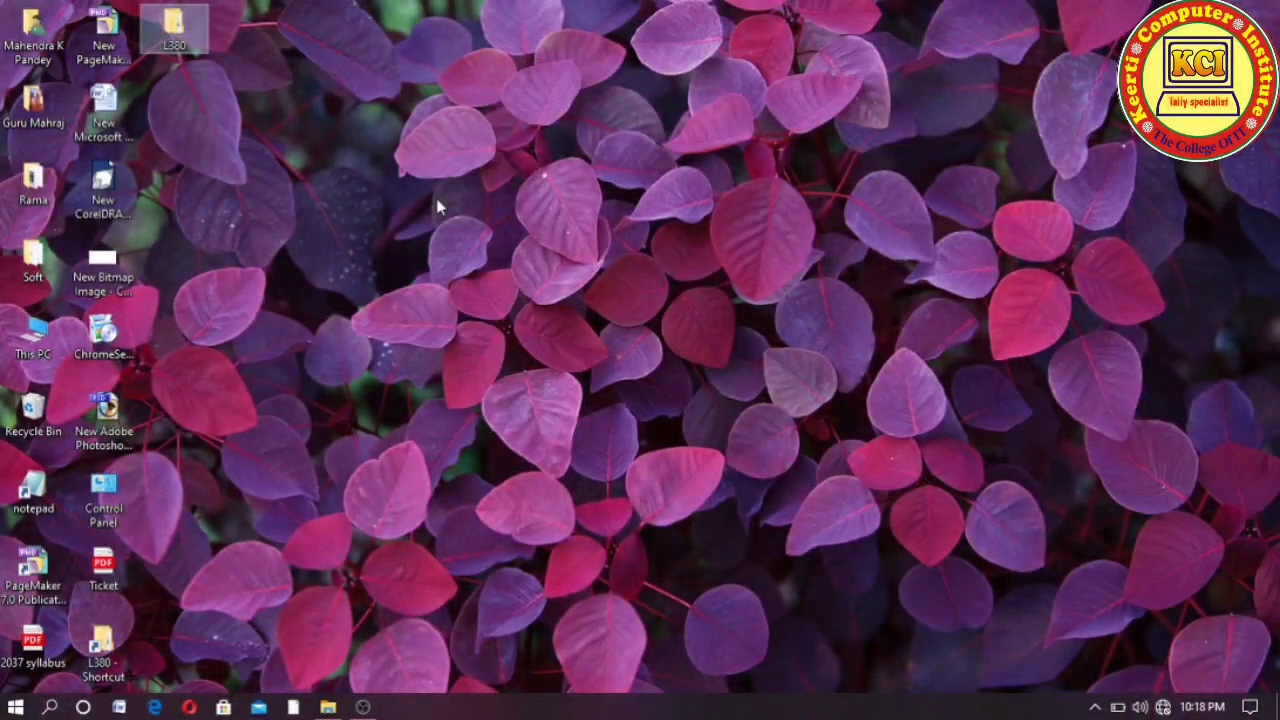
Step: Turn off Auto arrange icons for the desktop and move the L380 folder across the desktop and back beside the New PageMaker file
right_click(438, 206)
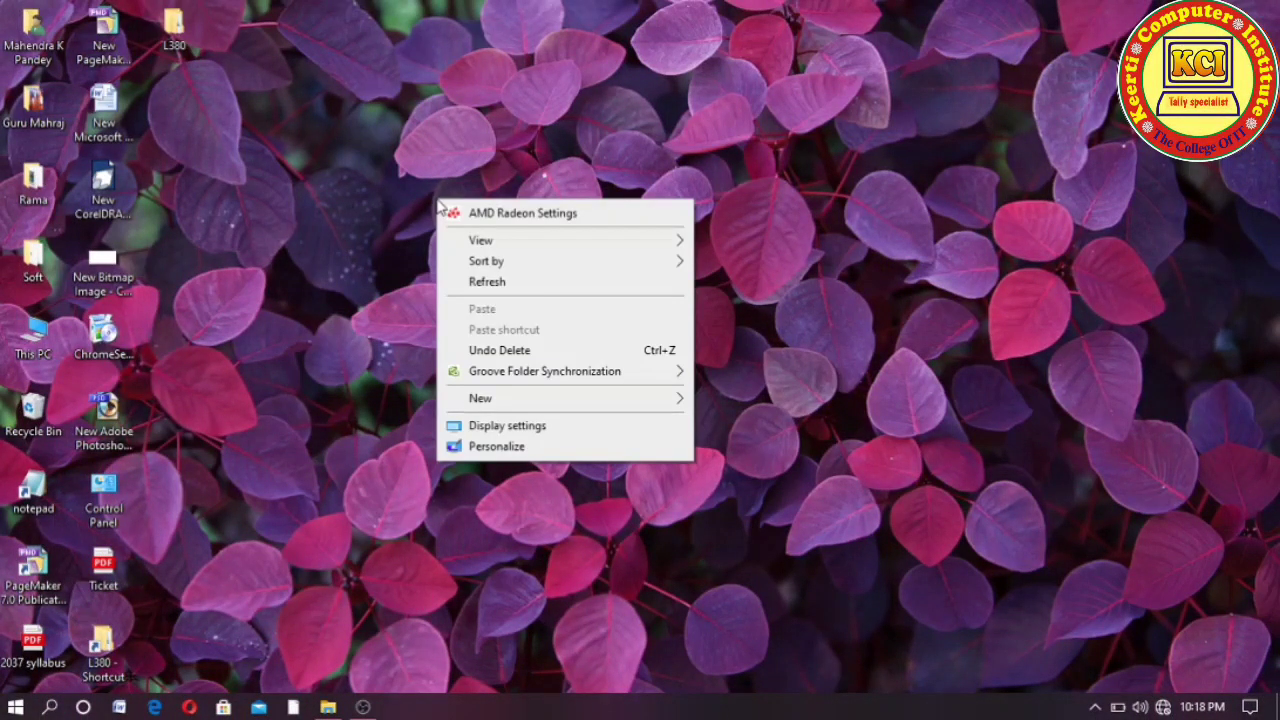
mouse_move(480, 244)
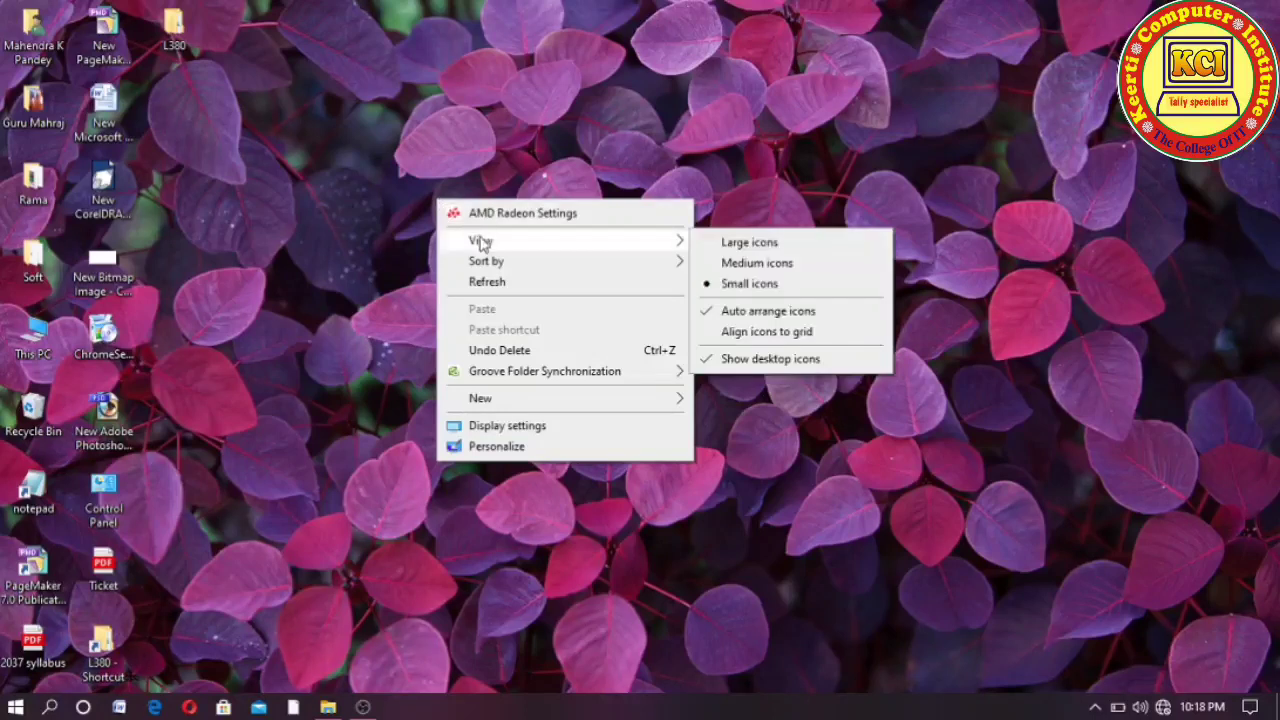
click(751, 312)
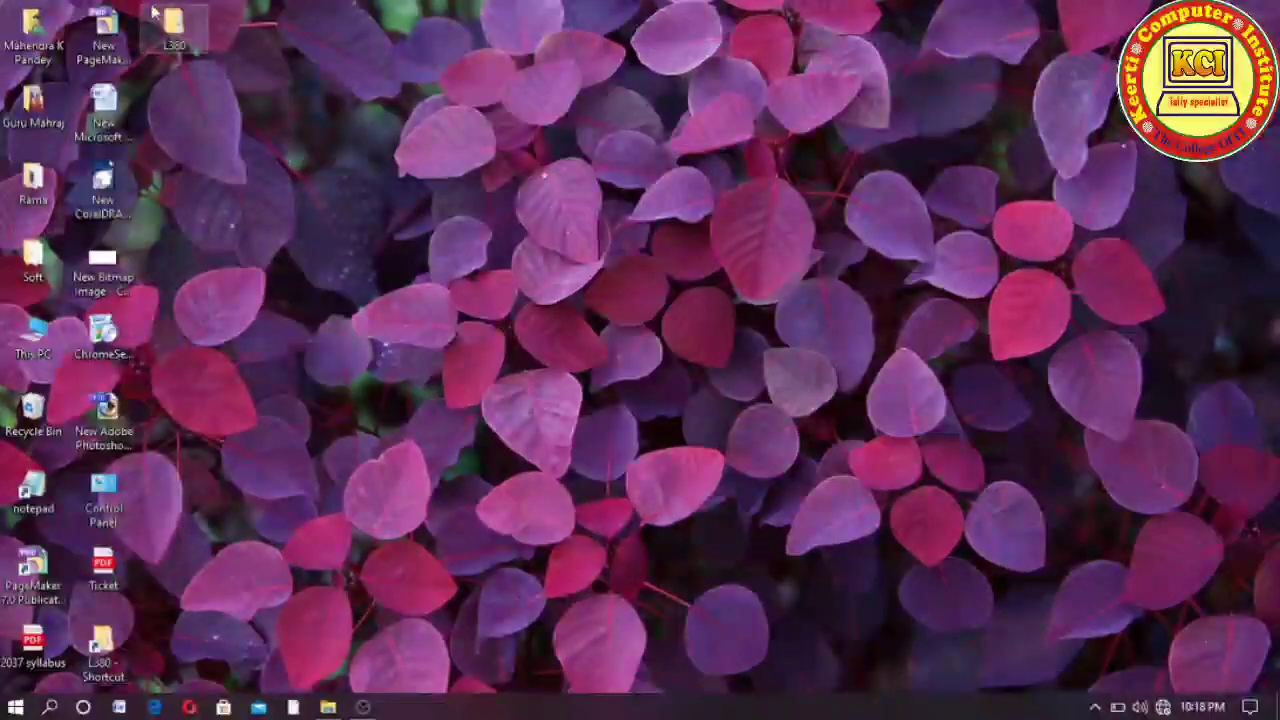
drag(174, 25, 967, 108)
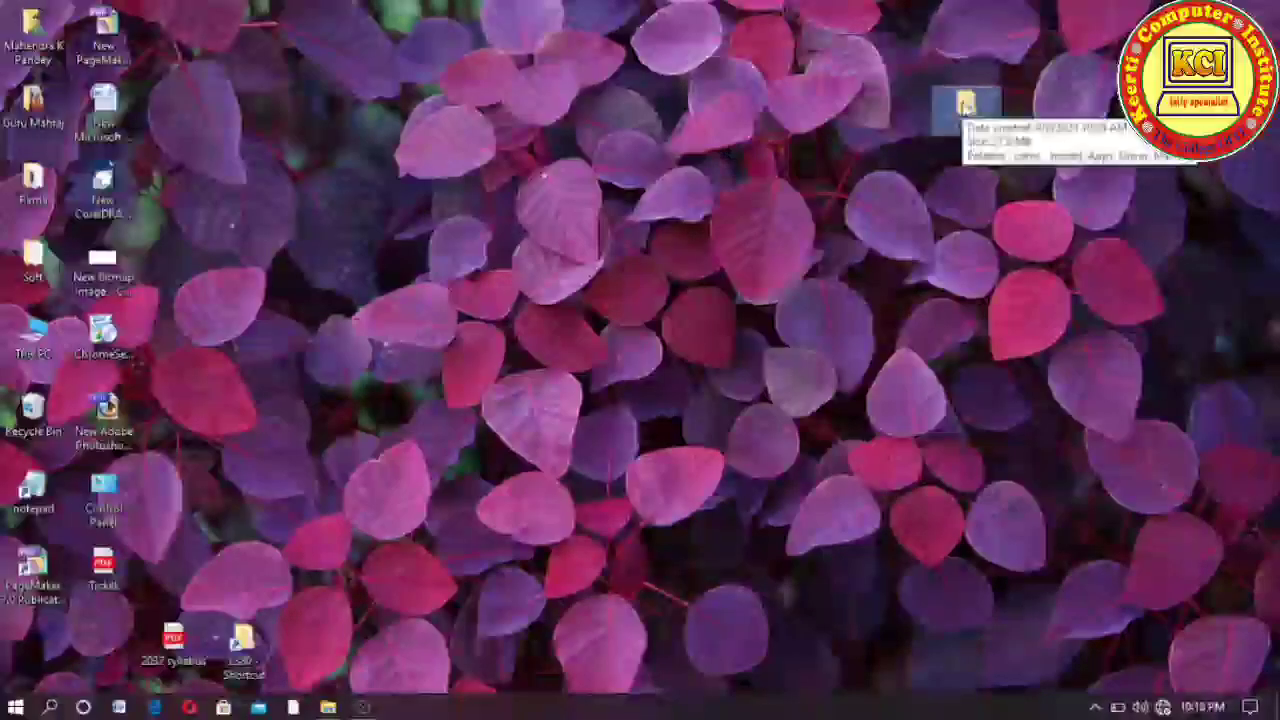
drag(965, 108, 170, 40)
mouse_move(172, 38)
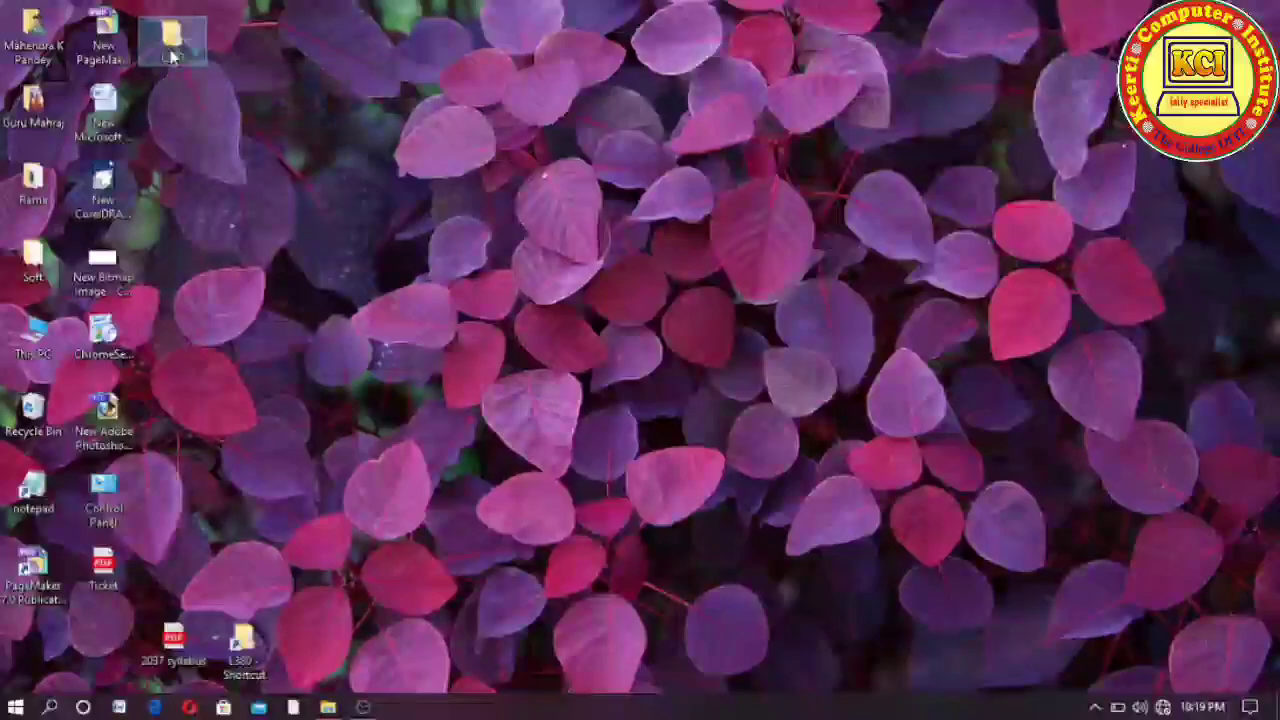
Step: Examine the general properties of the L380 folder, including its type, location, size and attributes, and close them
right_click(172, 57)
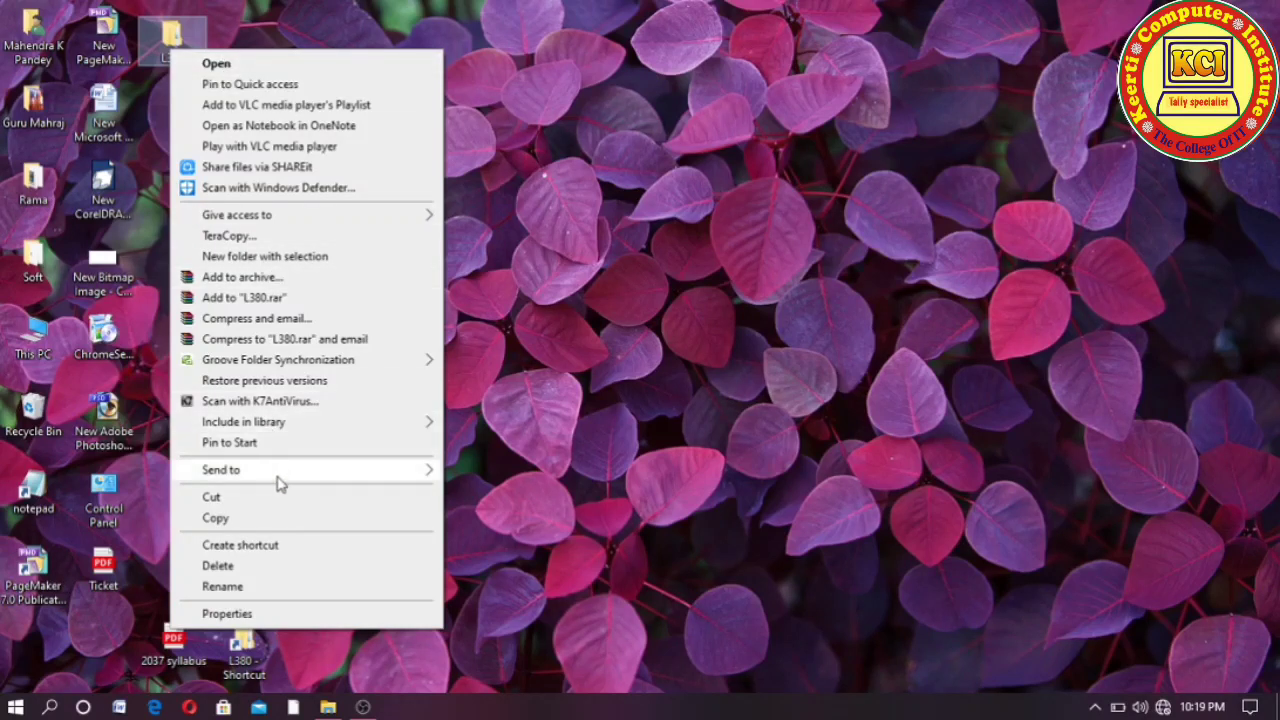
mouse_move(280, 484)
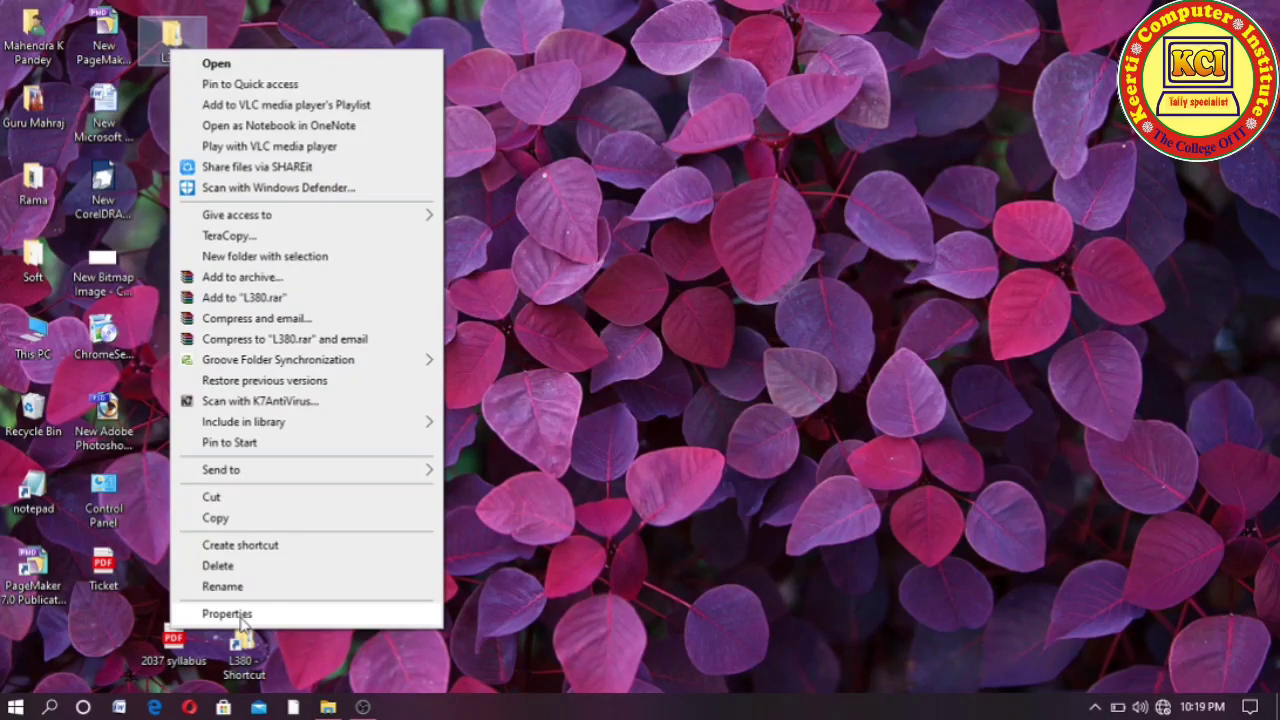
click(243, 613)
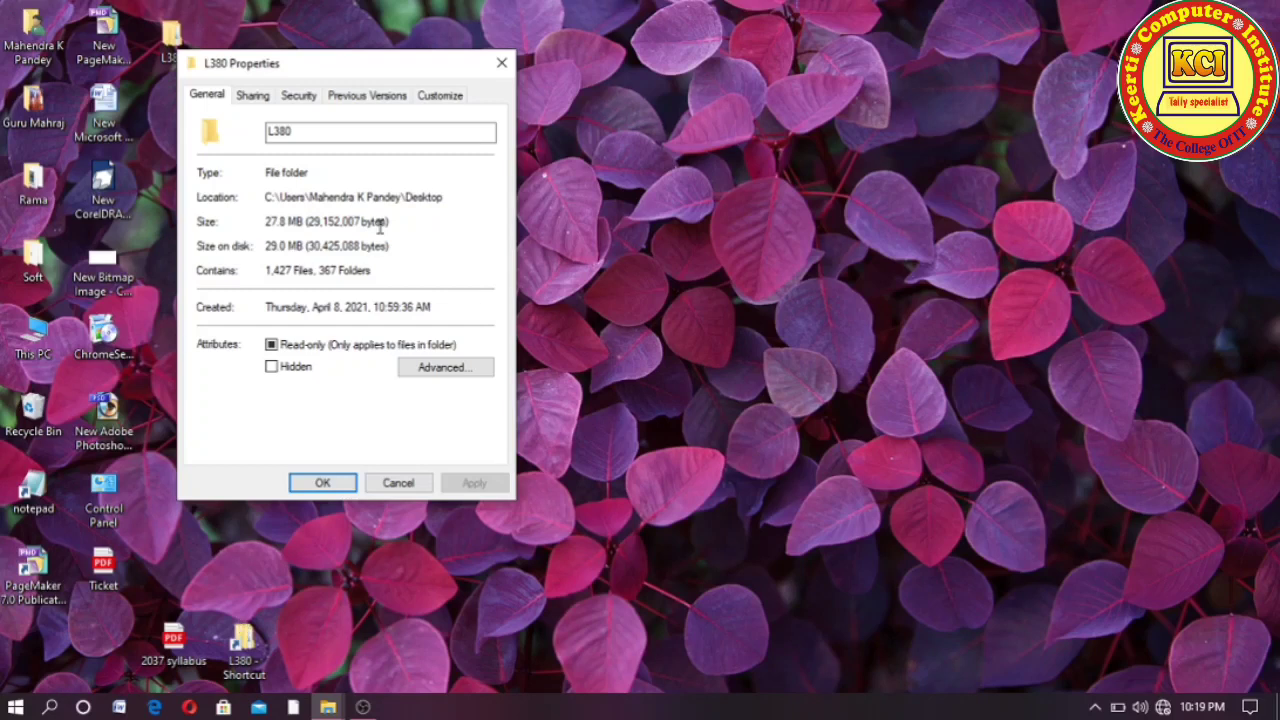
click(503, 63)
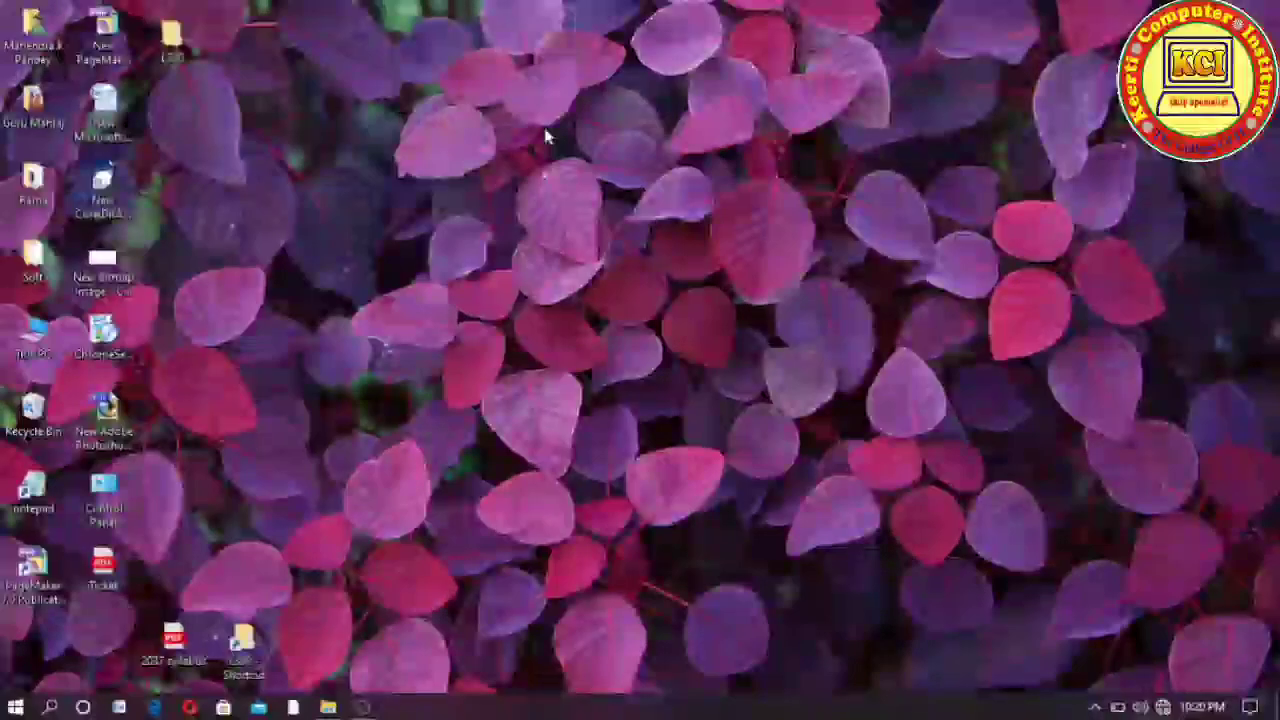
Step: Set the desktop background type to Picture and choose the beach image with the rock formations
right_click(544, 132)
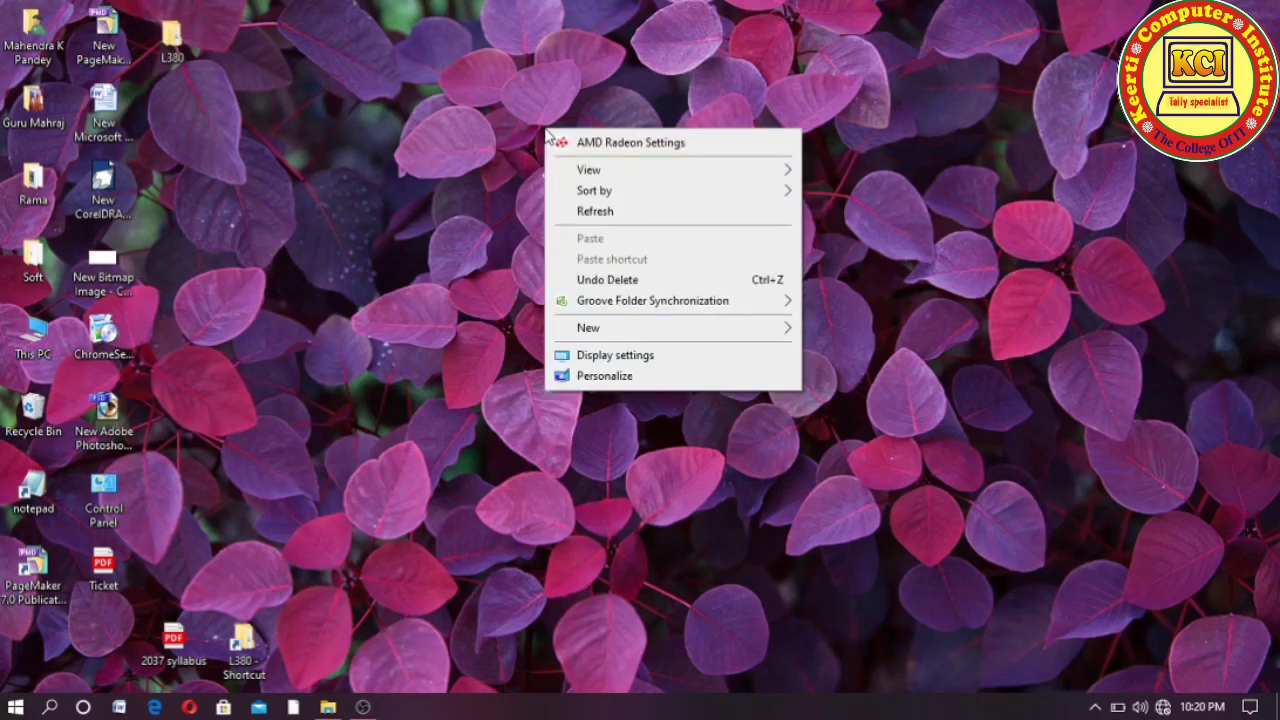
click(612, 388)
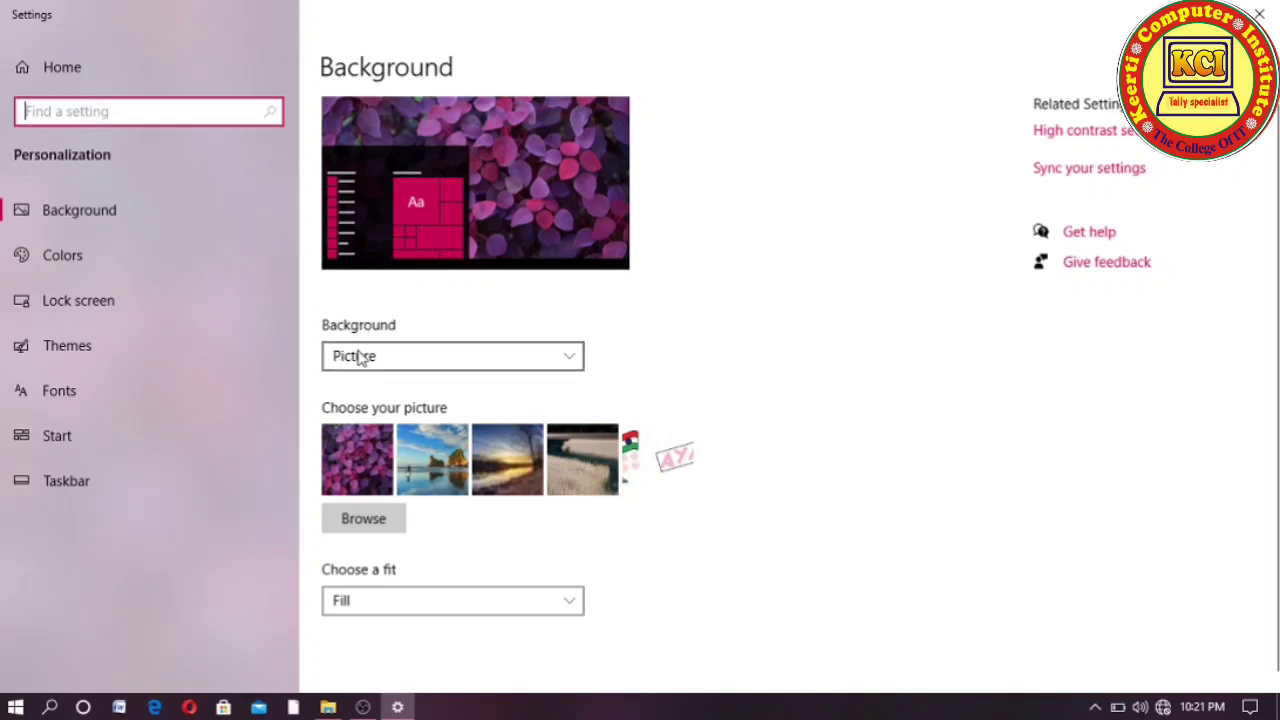
click(570, 365)
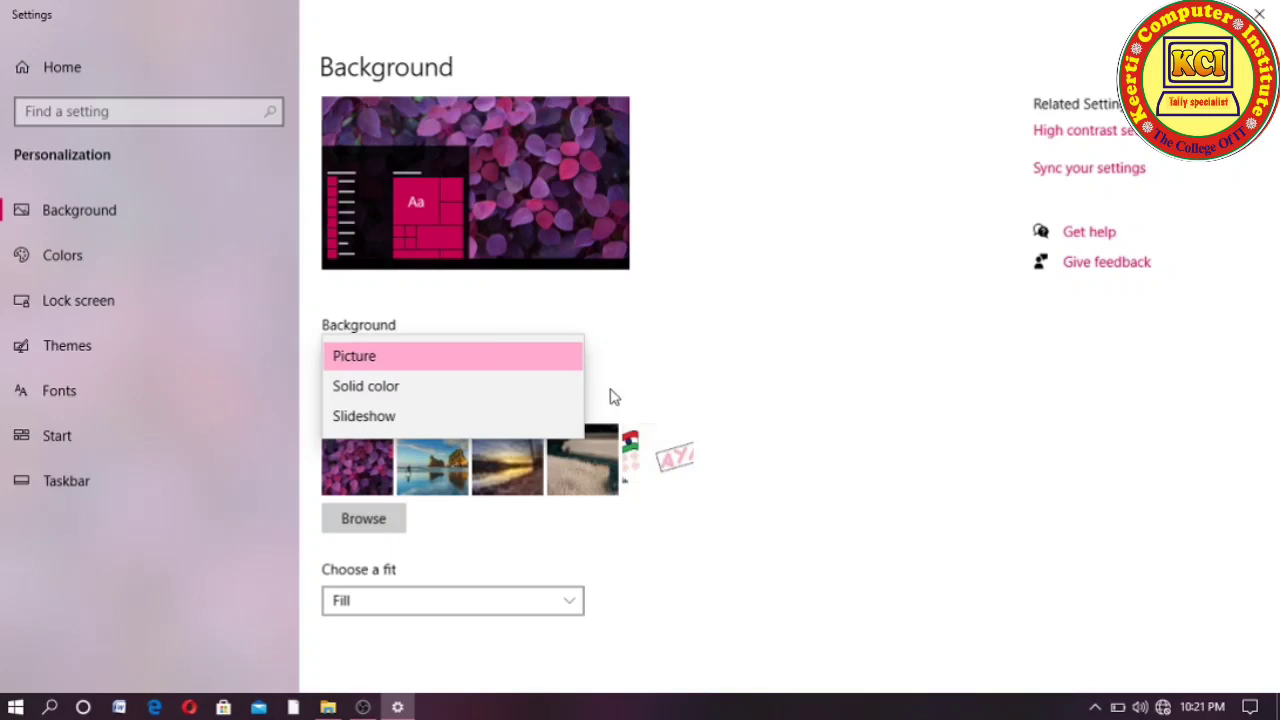
click(449, 362)
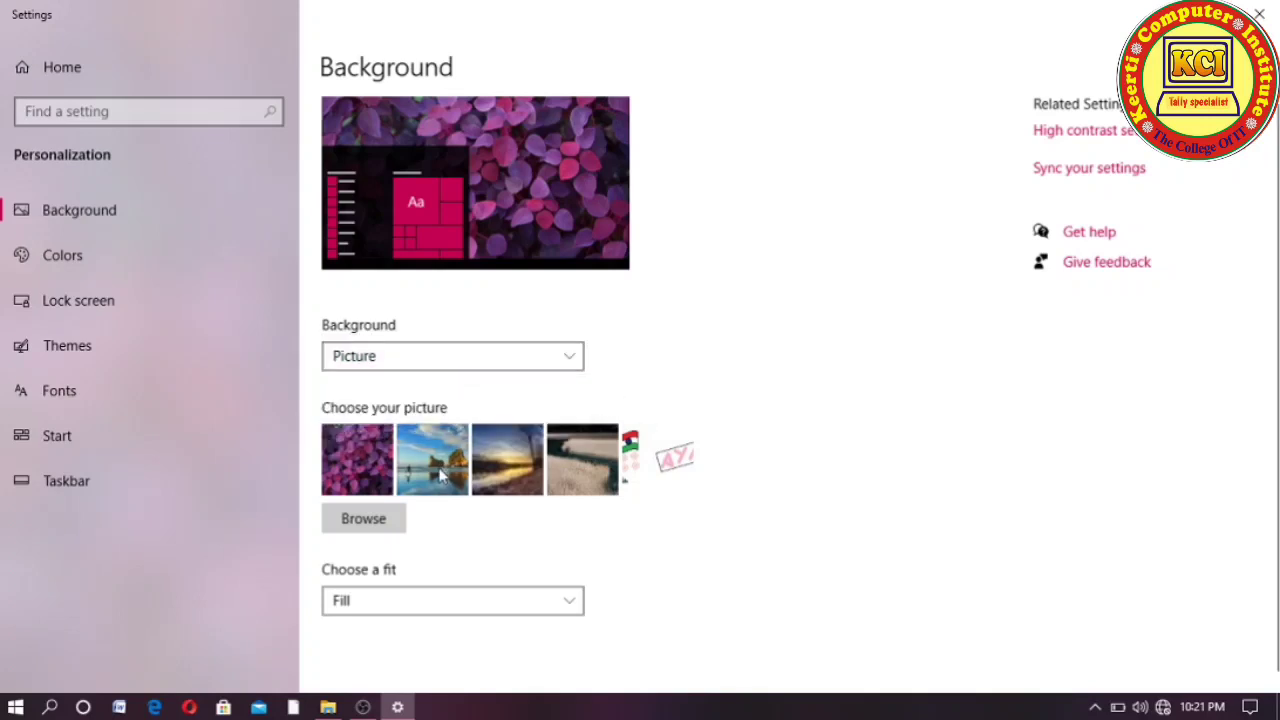
click(437, 477)
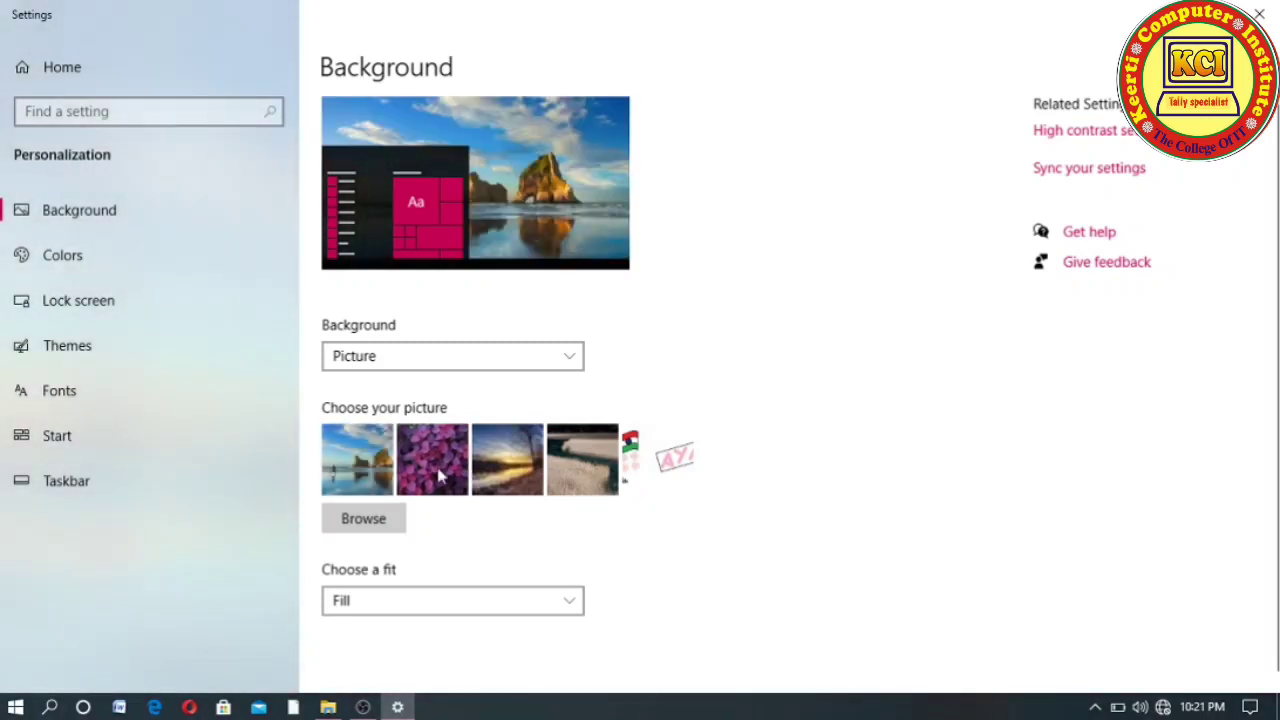
Step: Set the picture 32119-bigthumbnailh from the Software\Wallpaper\Nature.w2 folder on Local Disk (E:) as the desktop background
click(366, 535)
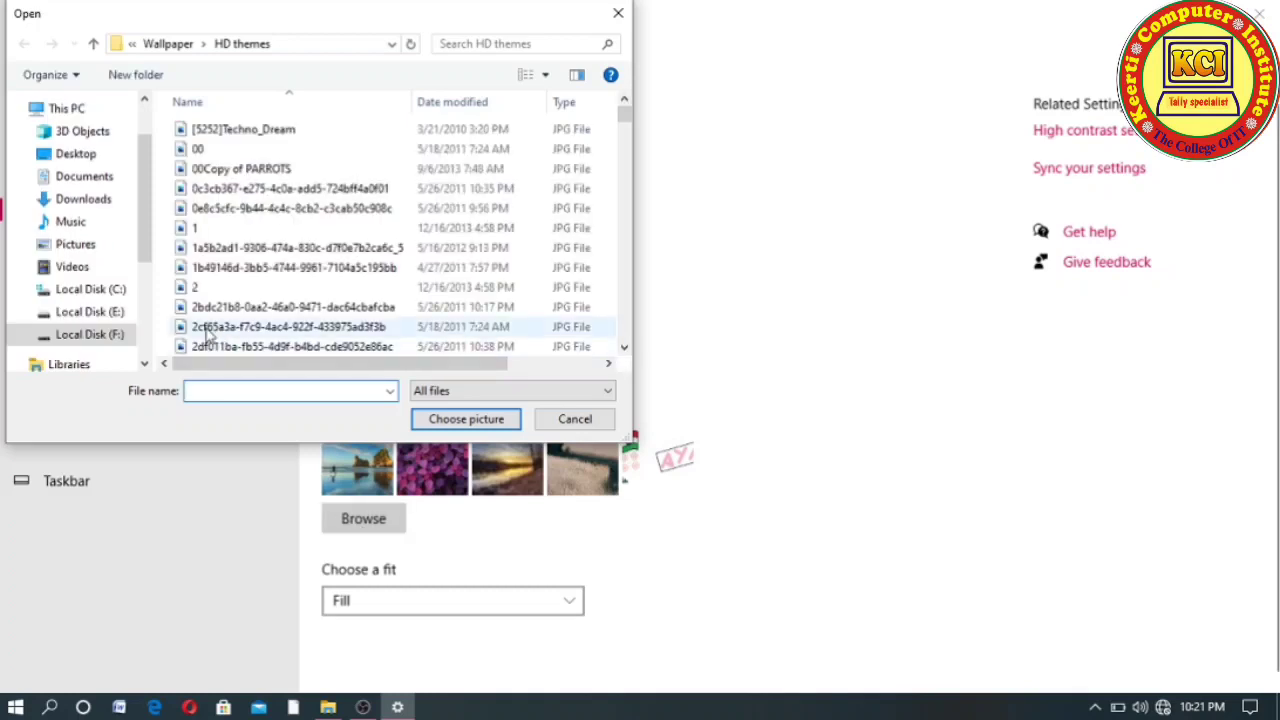
click(90, 312)
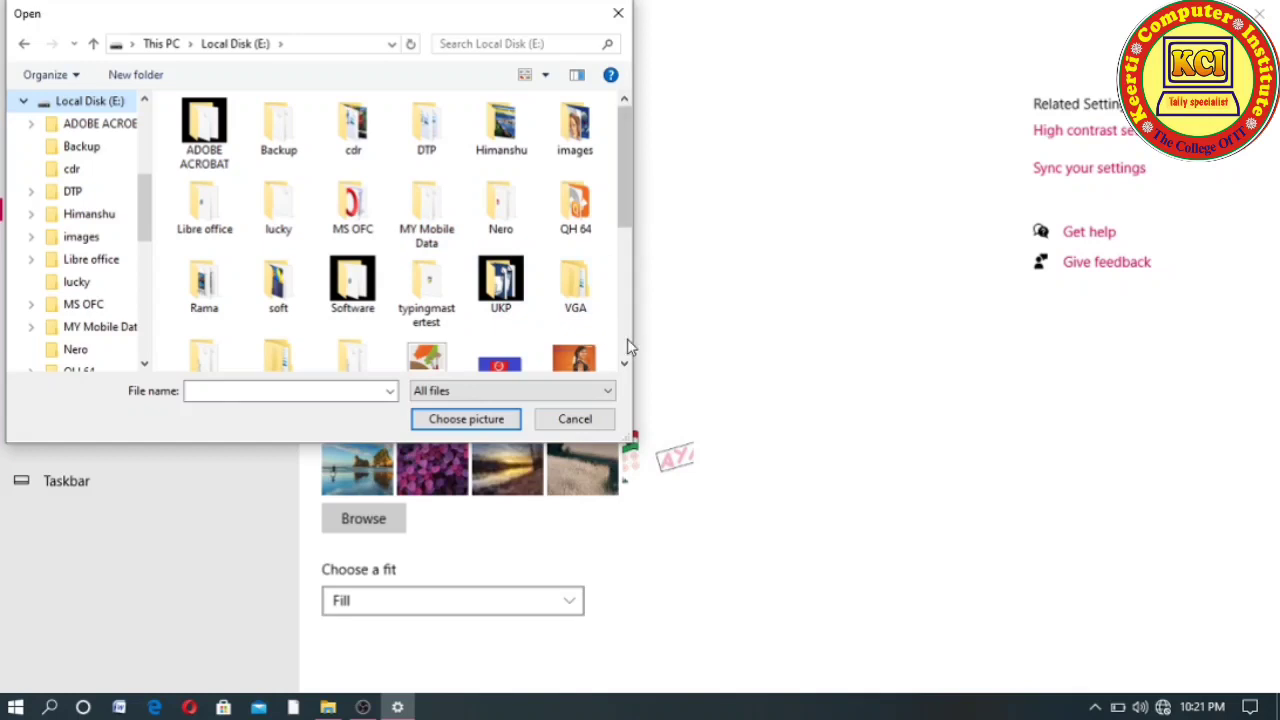
scroll(630, 345, down, 5)
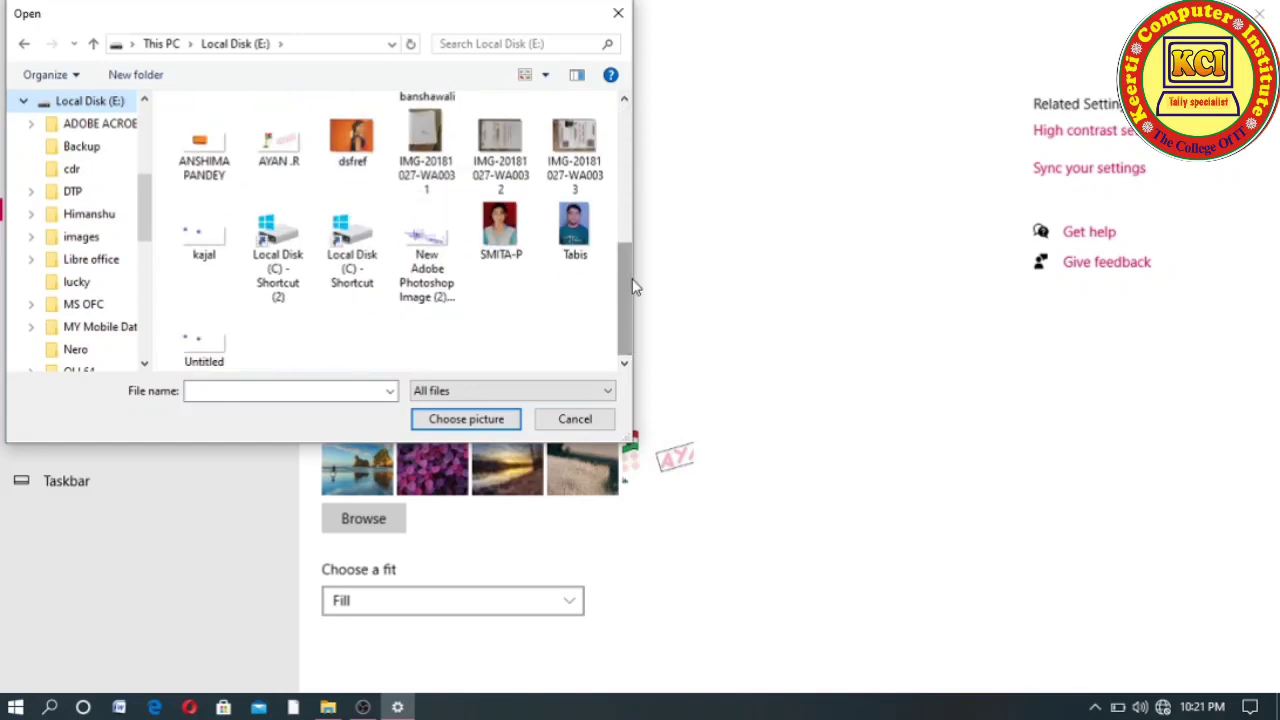
drag(632, 287, 634, 194)
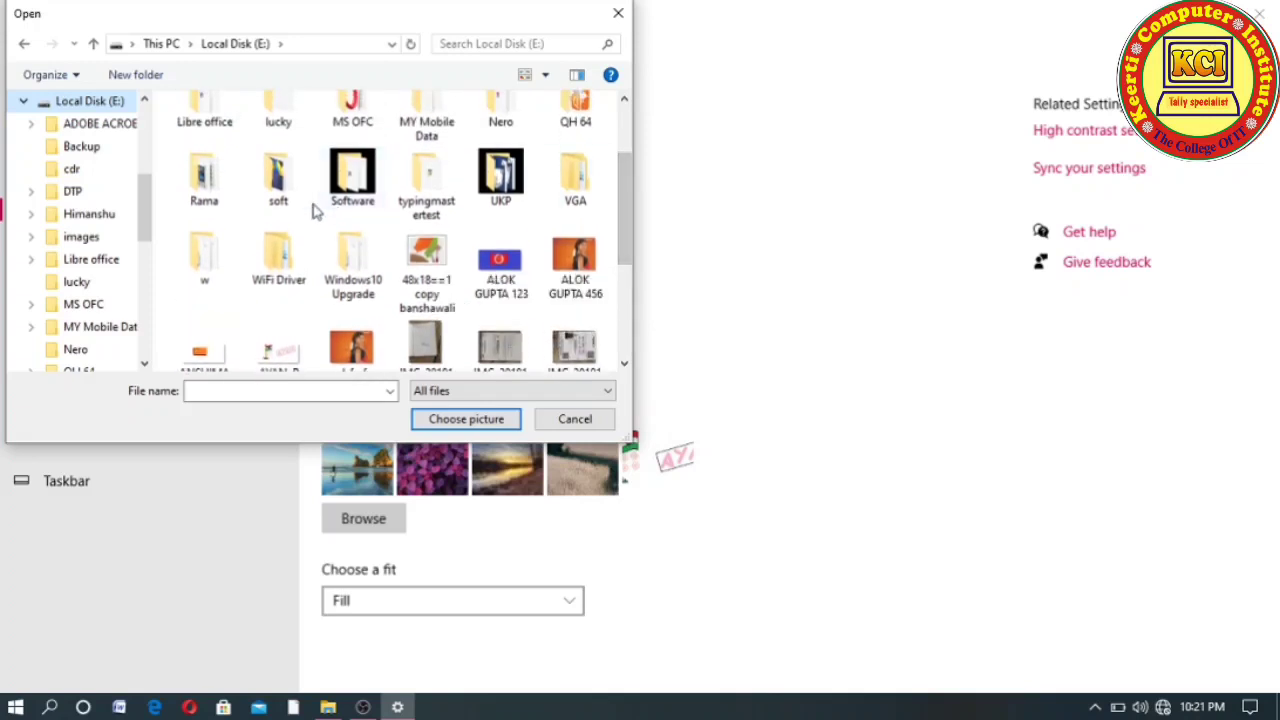
double_click(340, 178)
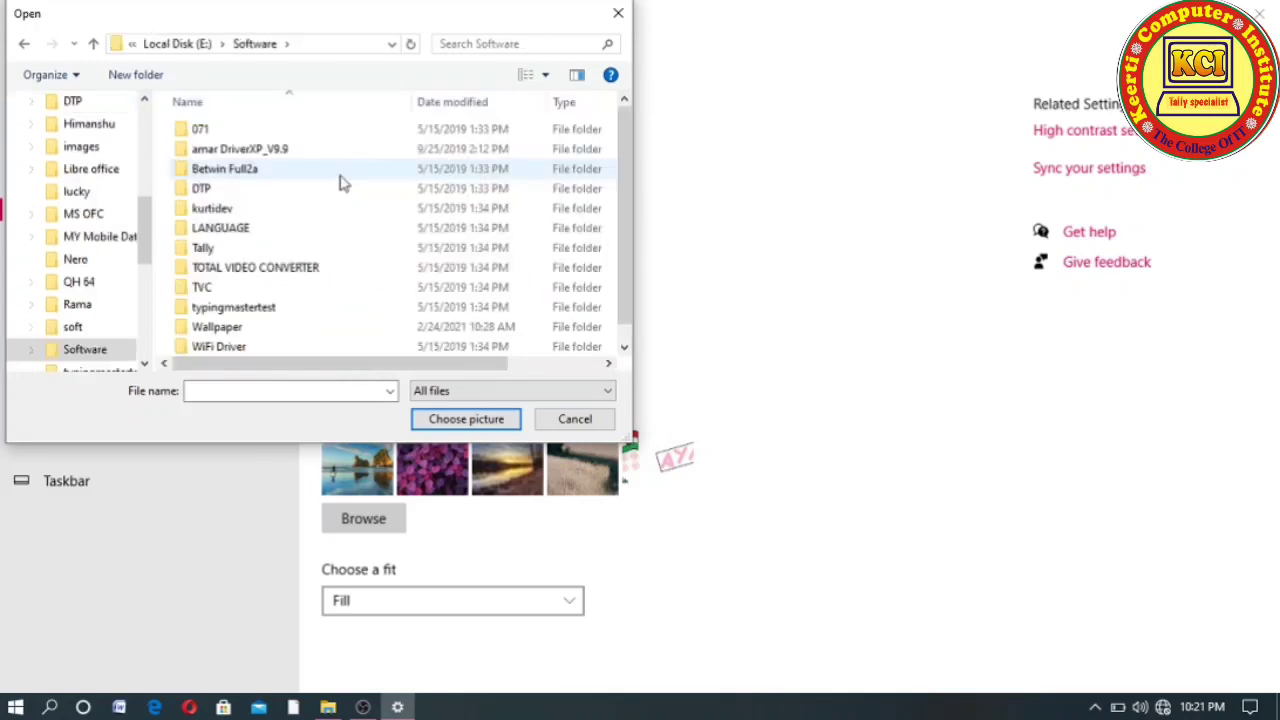
click(181, 332)
double_click(182, 338)
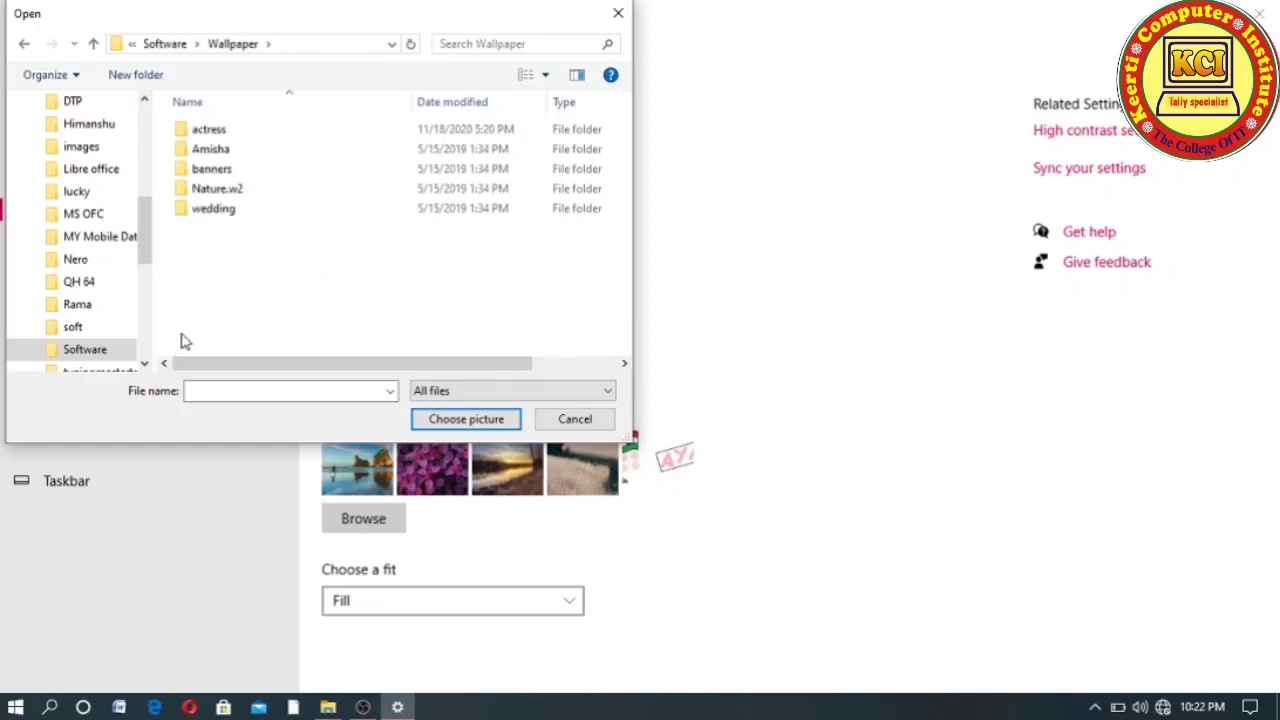
double_click(183, 190)
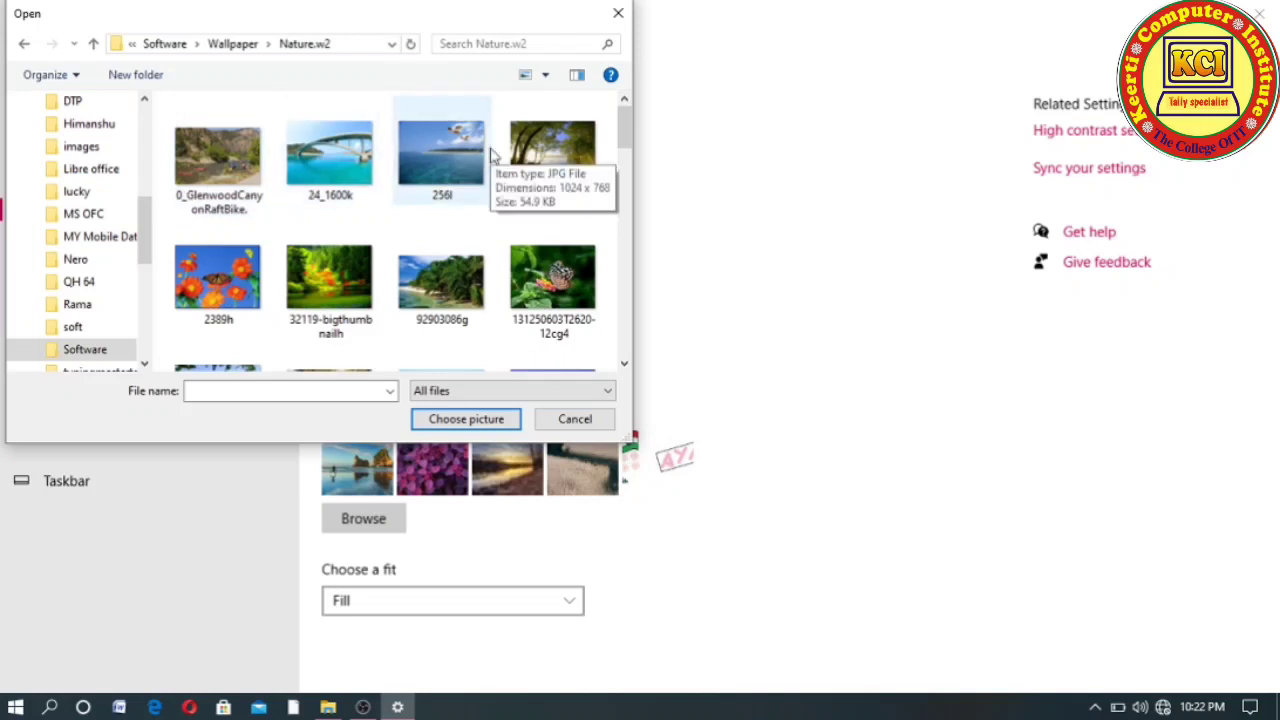
click(334, 290)
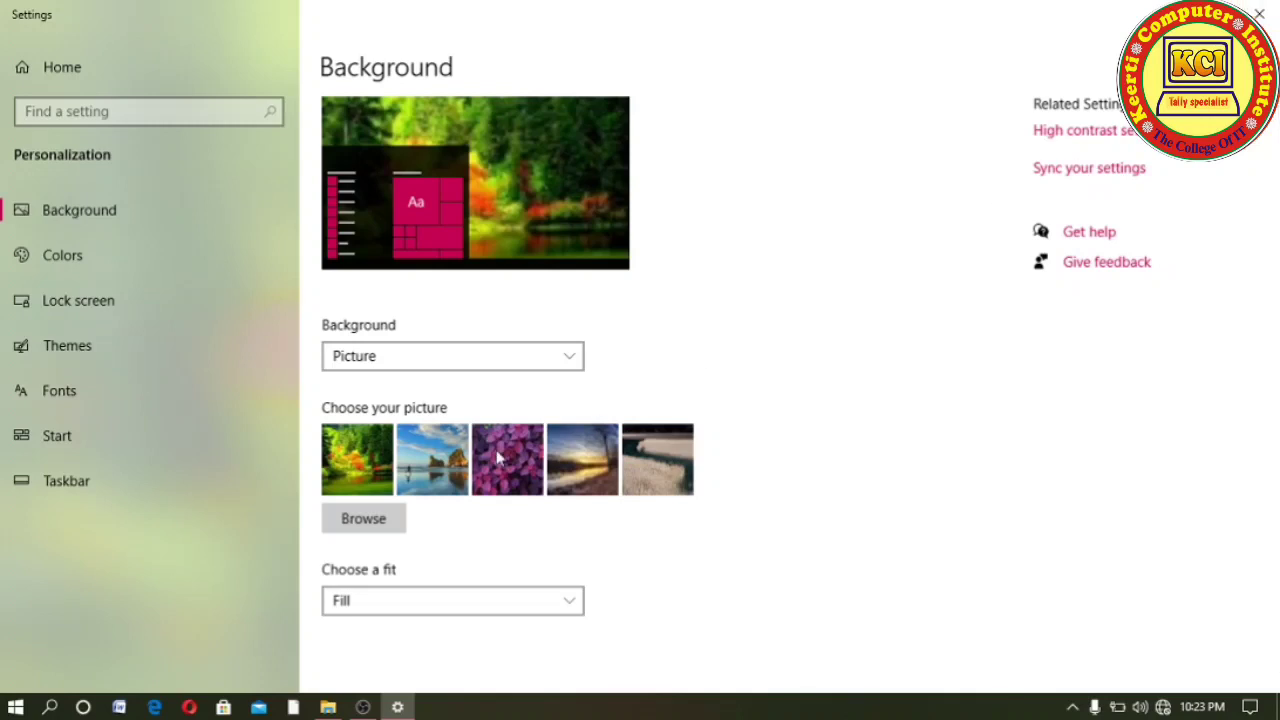
Step: Try the Fit, Stretch, Tile, Center and Span options in turn for fitting the forest picture to the desktop
click(572, 612)
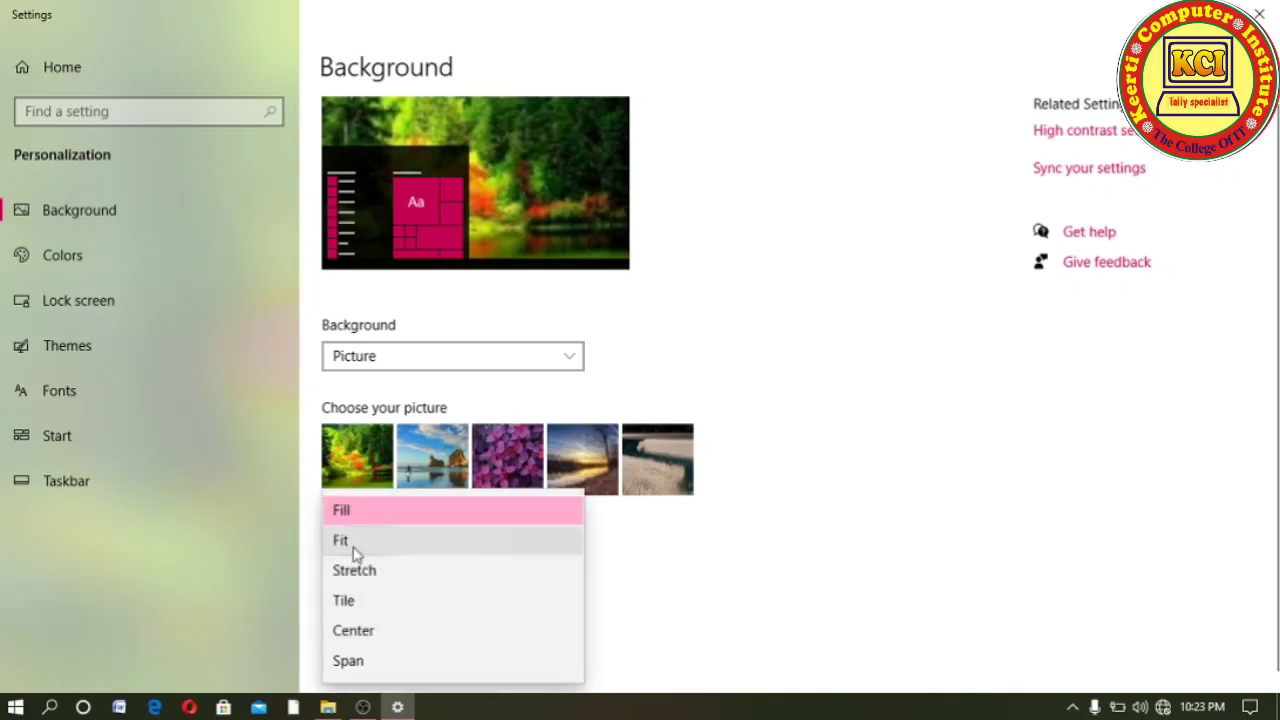
click(343, 541)
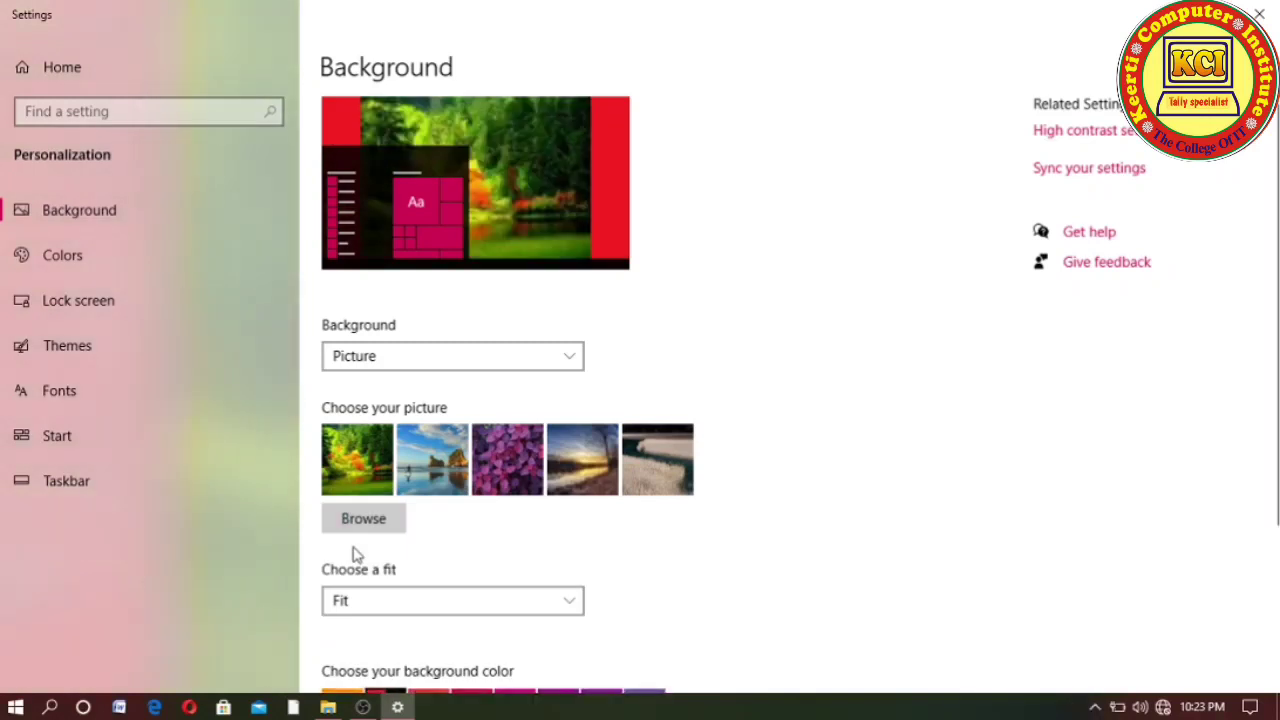
click(571, 603)
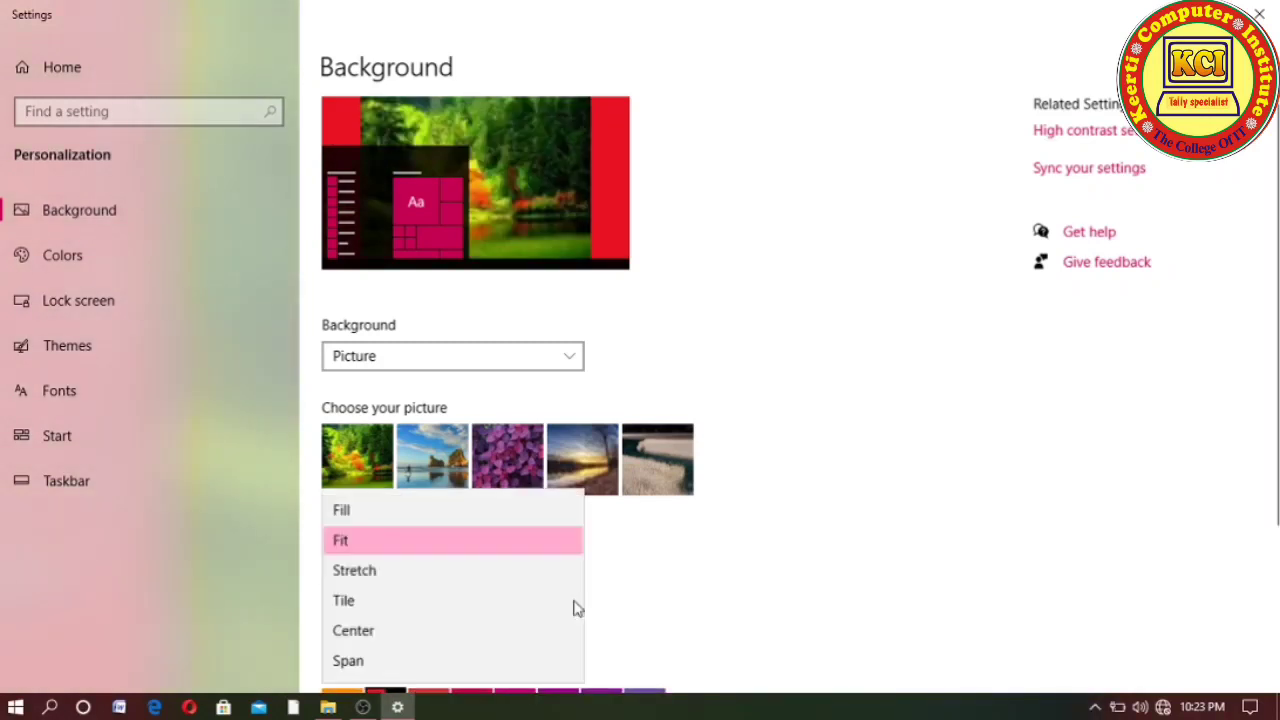
click(399, 580)
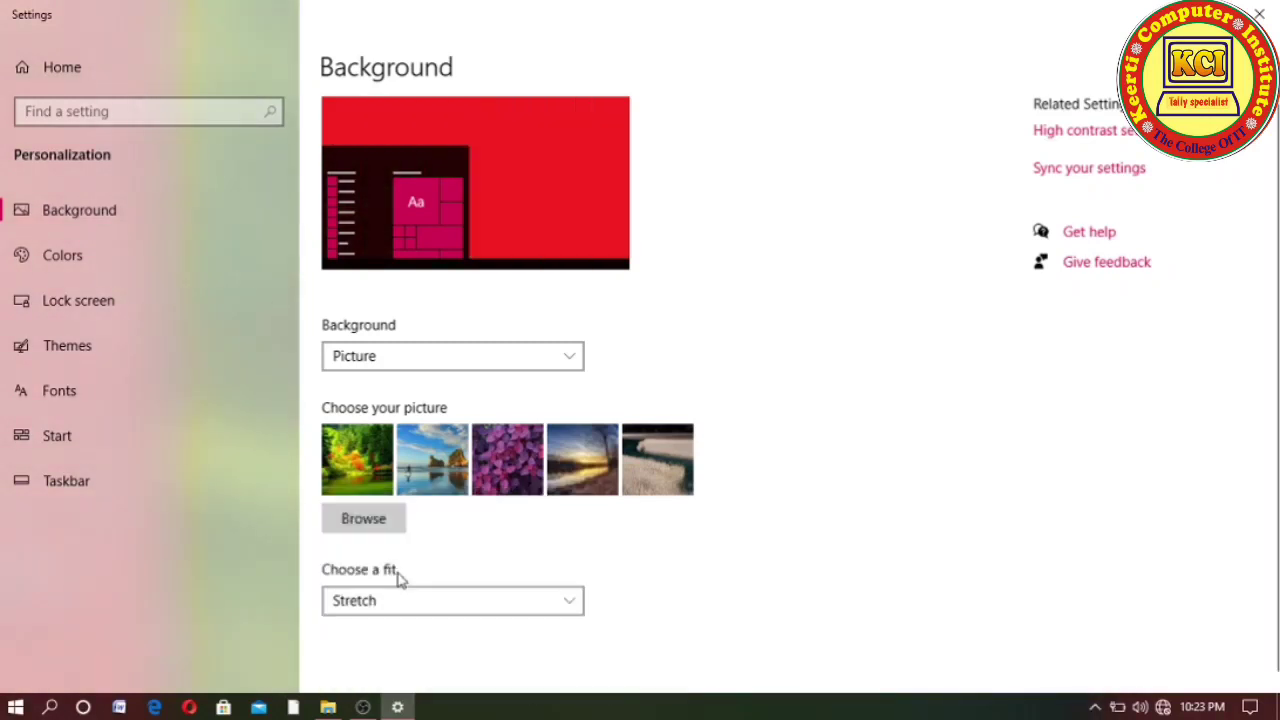
click(576, 601)
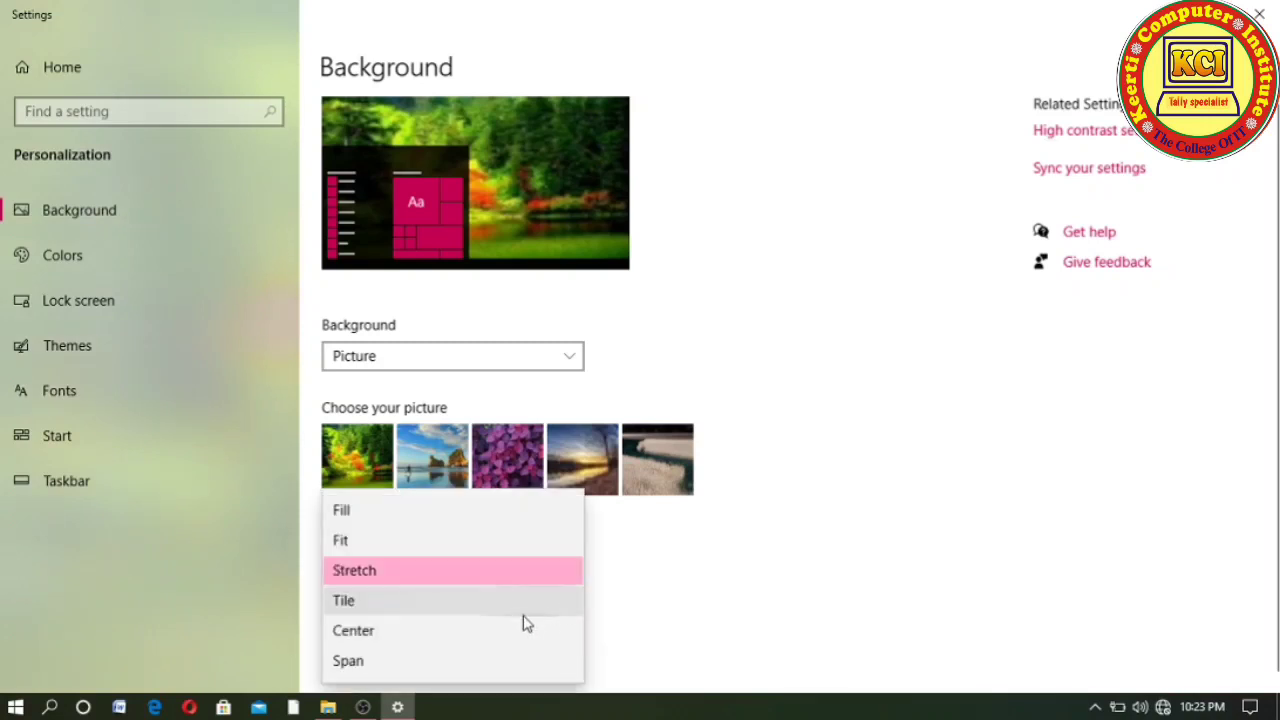
click(389, 604)
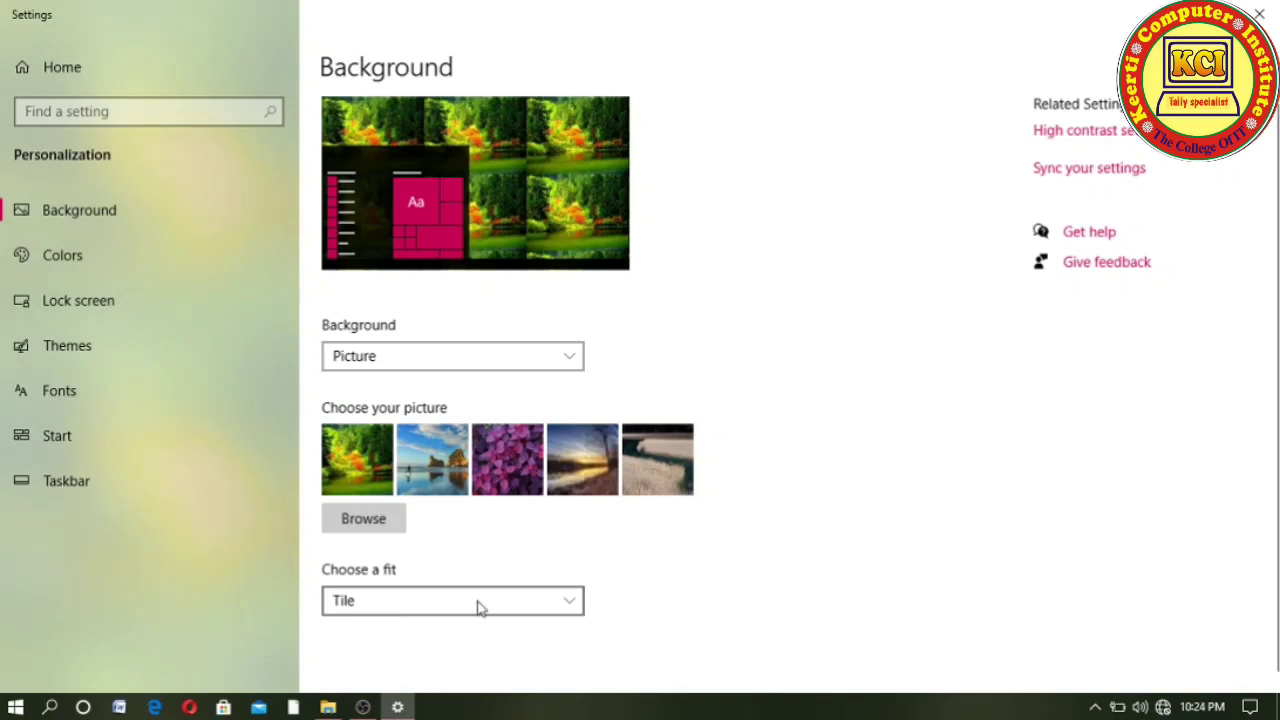
click(570, 612)
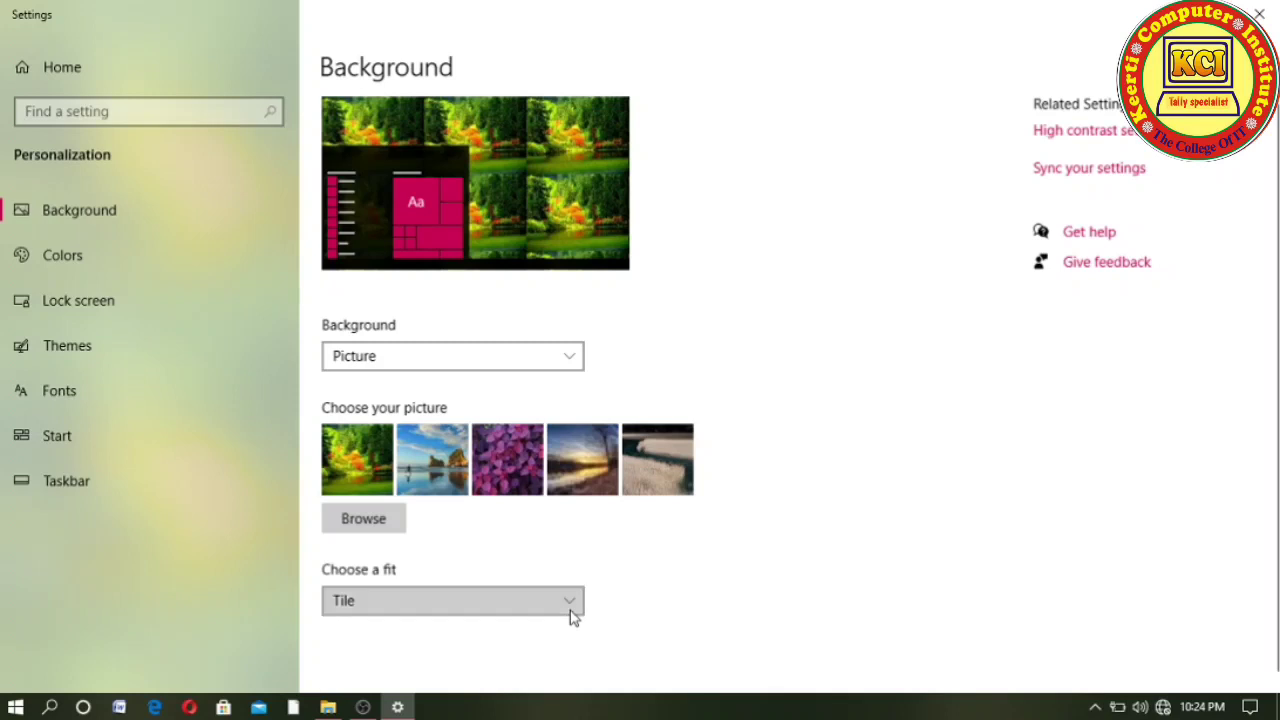
click(397, 646)
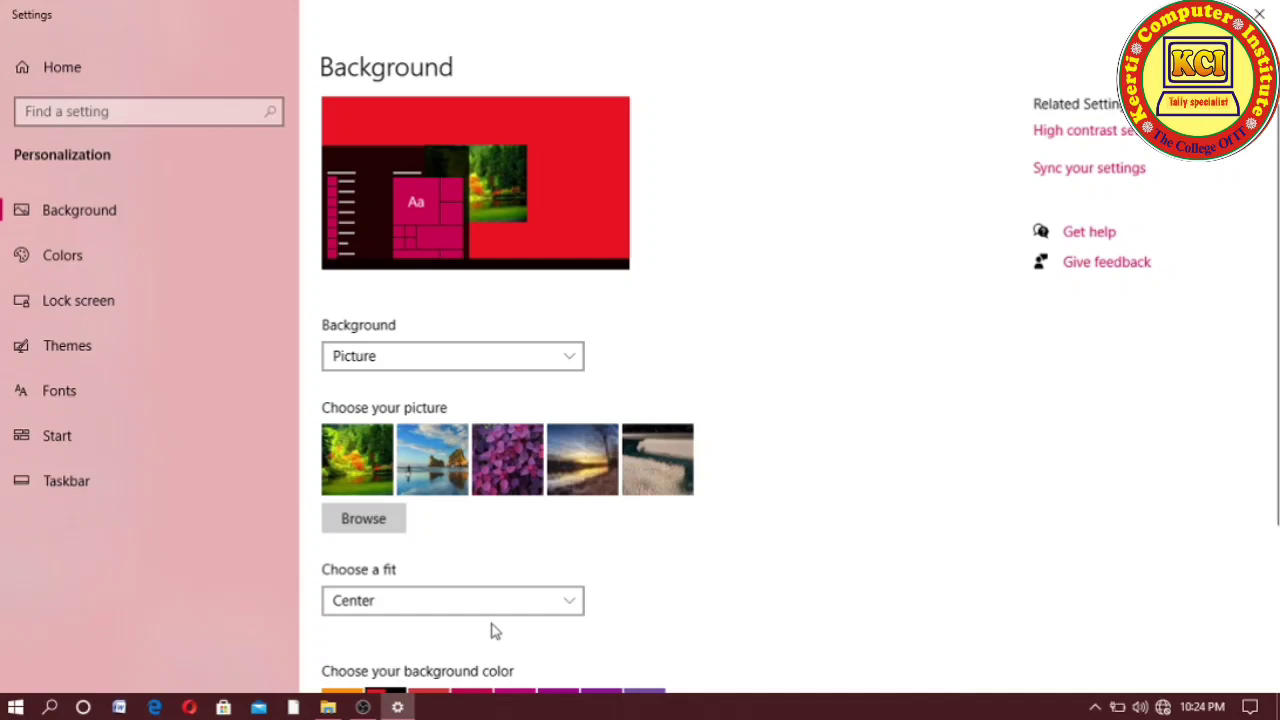
click(569, 611)
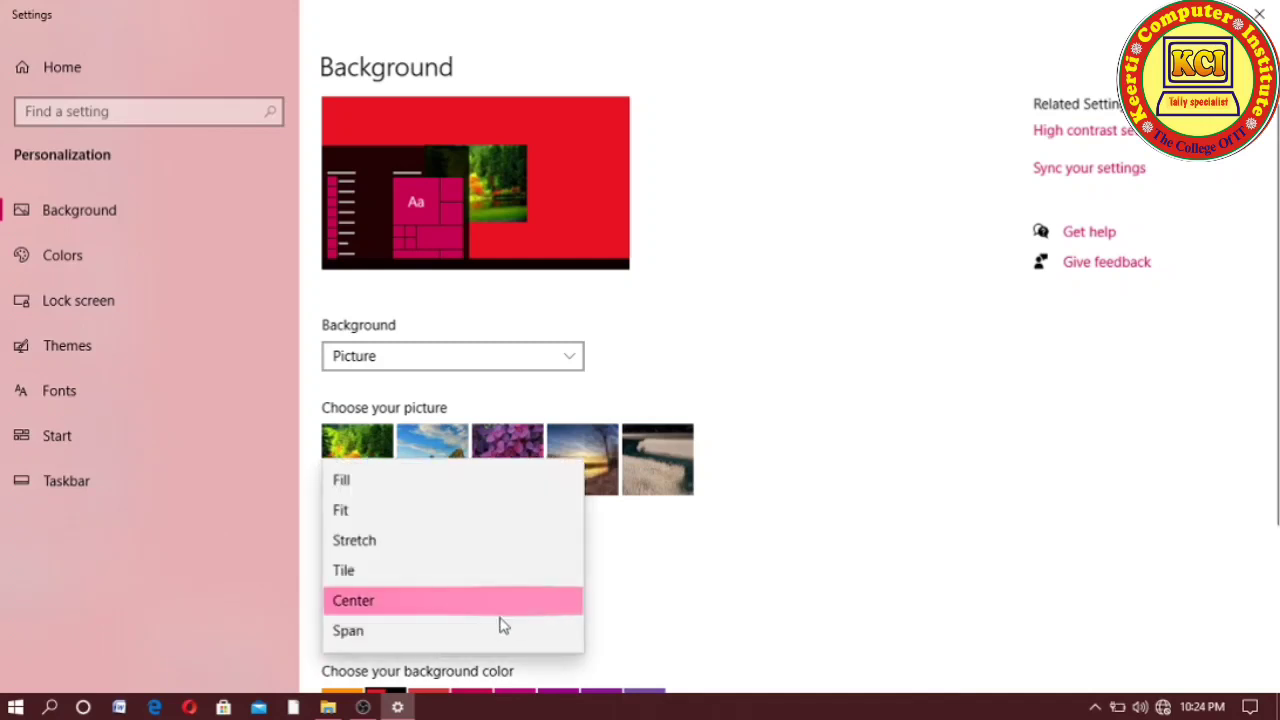
click(387, 640)
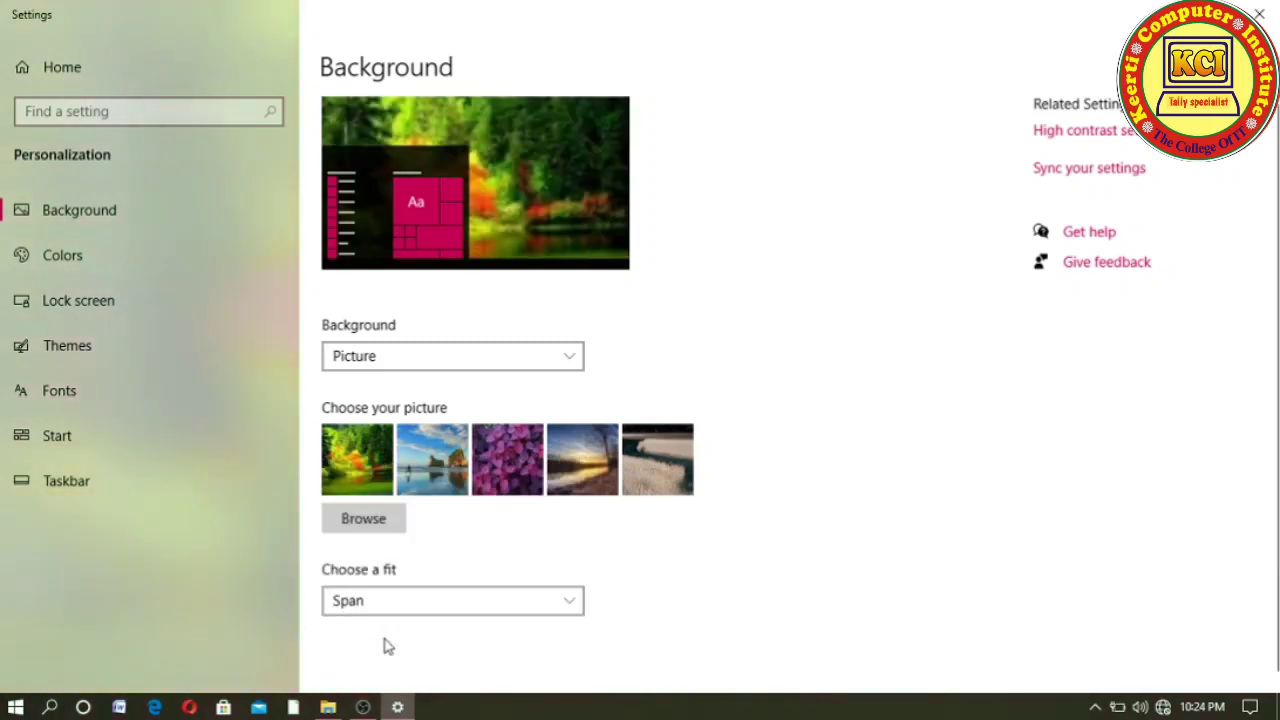
Step: Set the desktop background fit to Stretch and close the settings
click(574, 603)
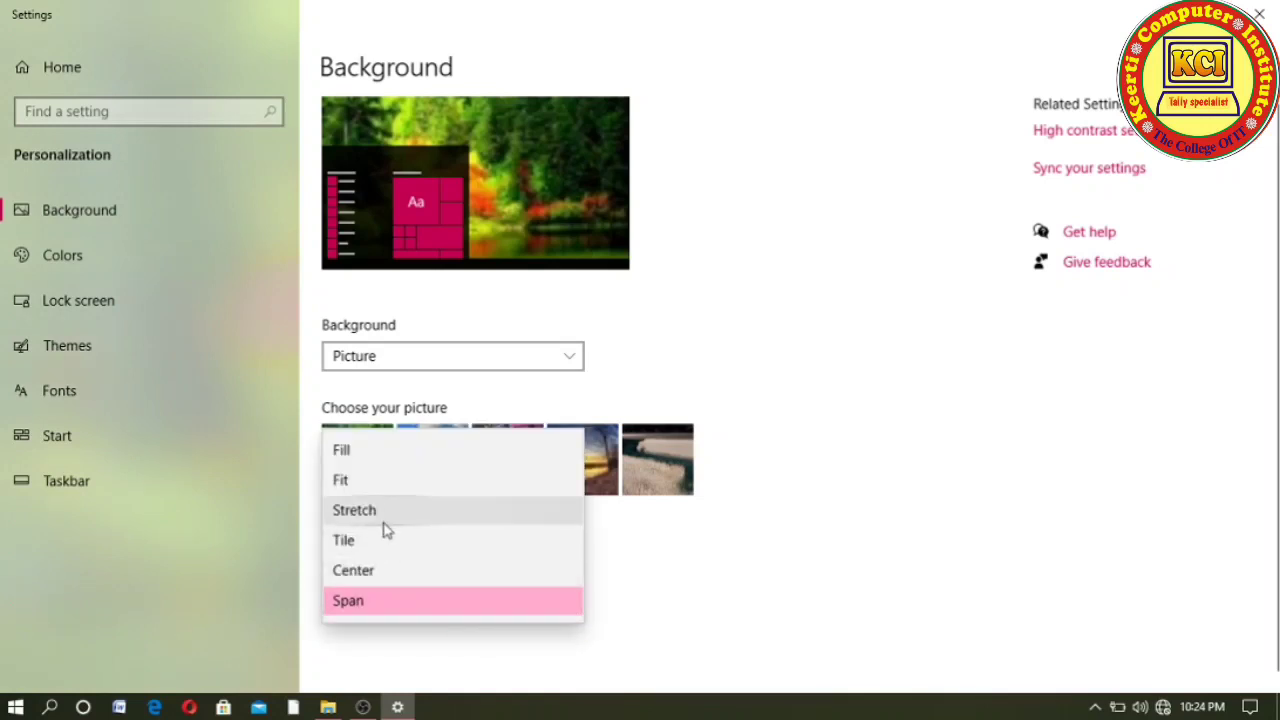
click(388, 512)
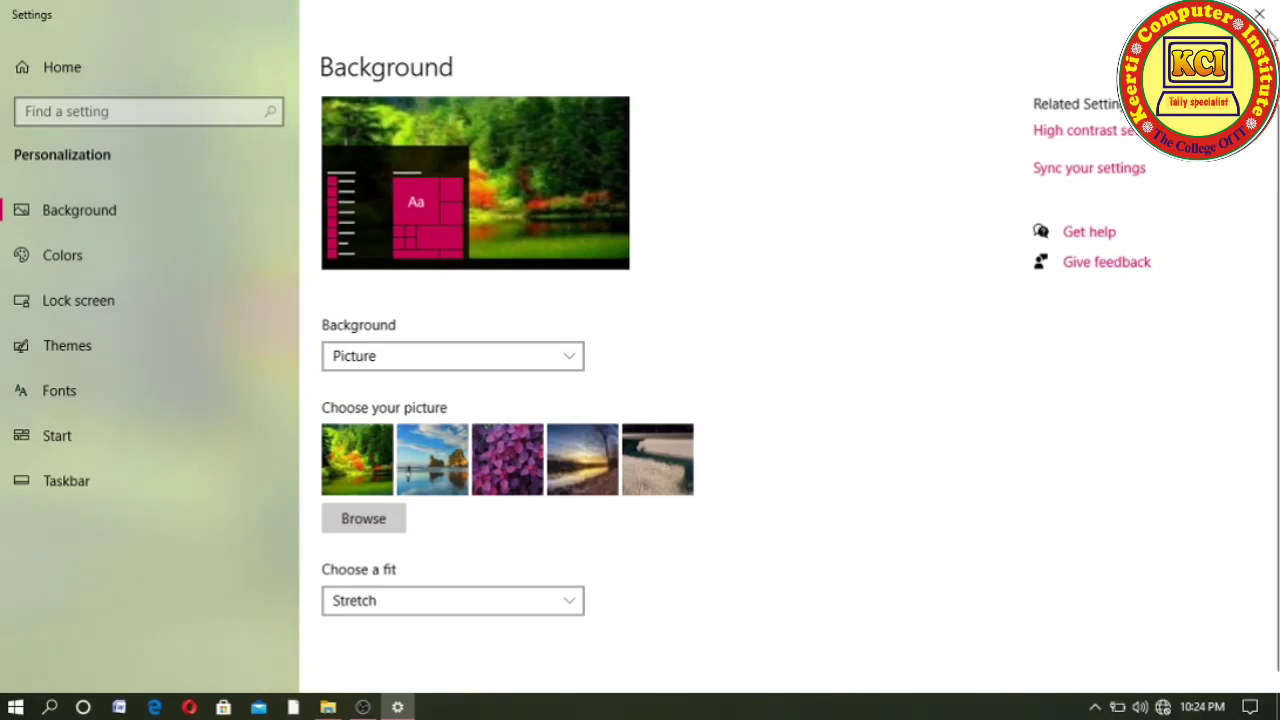
click(1259, 14)
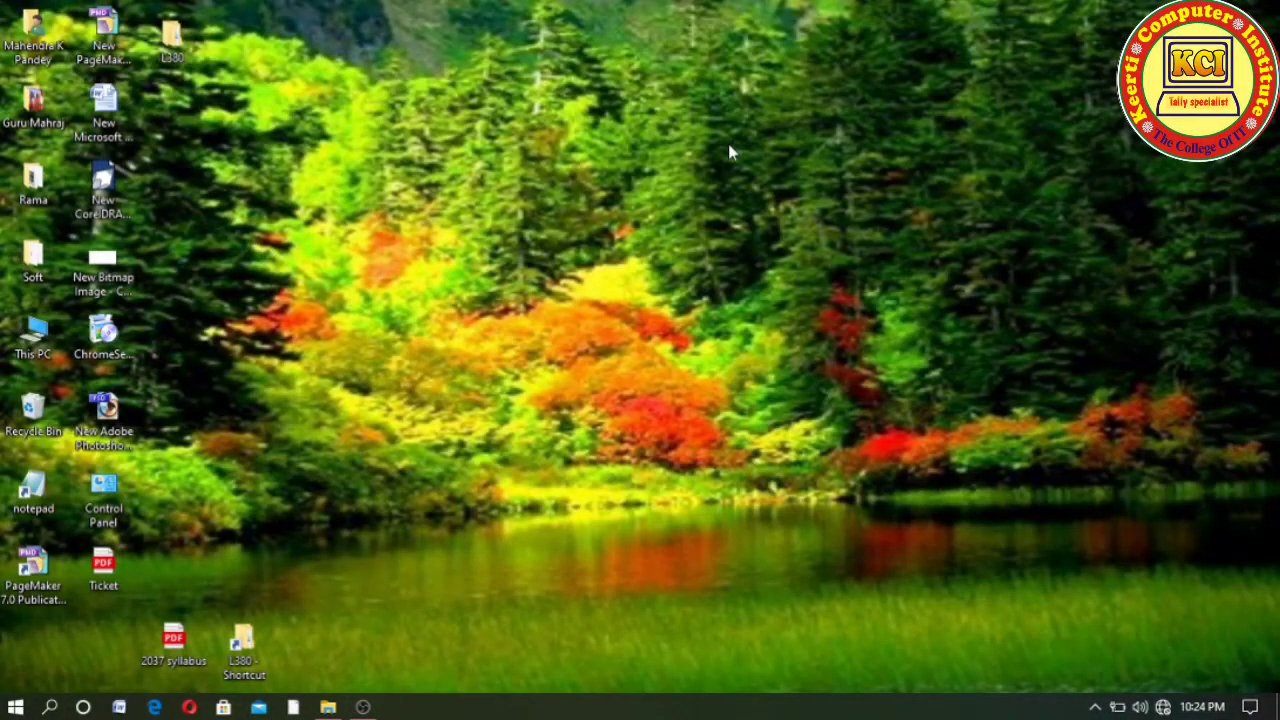
Step: Reopen the desktop personalization settings, choose the beach image with the rock formations as background, and close them
right_click(728, 144)
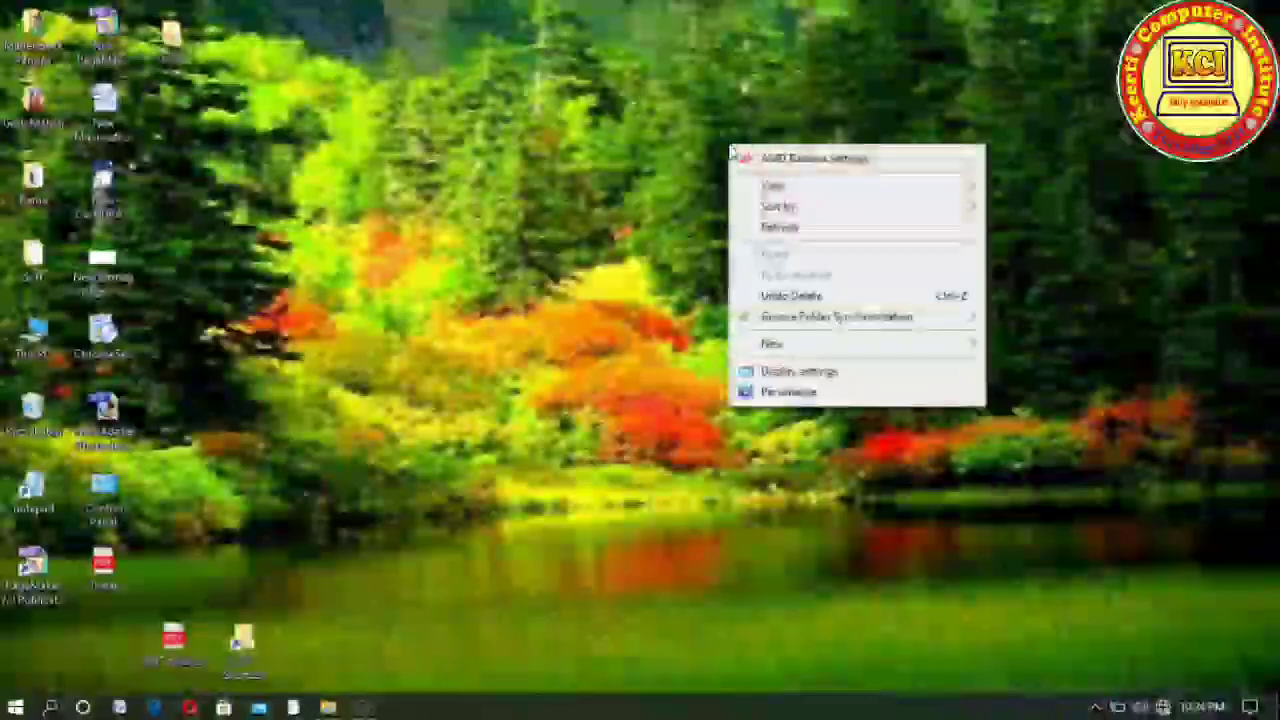
click(792, 398)
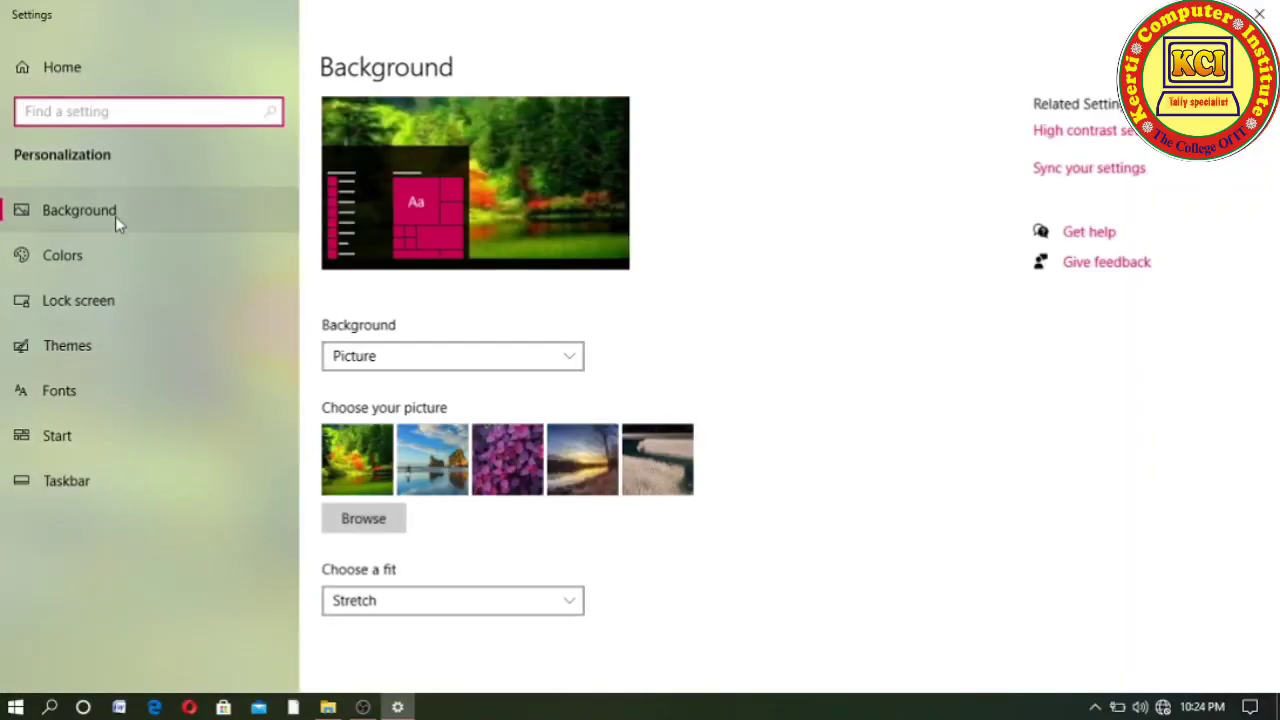
click(414, 460)
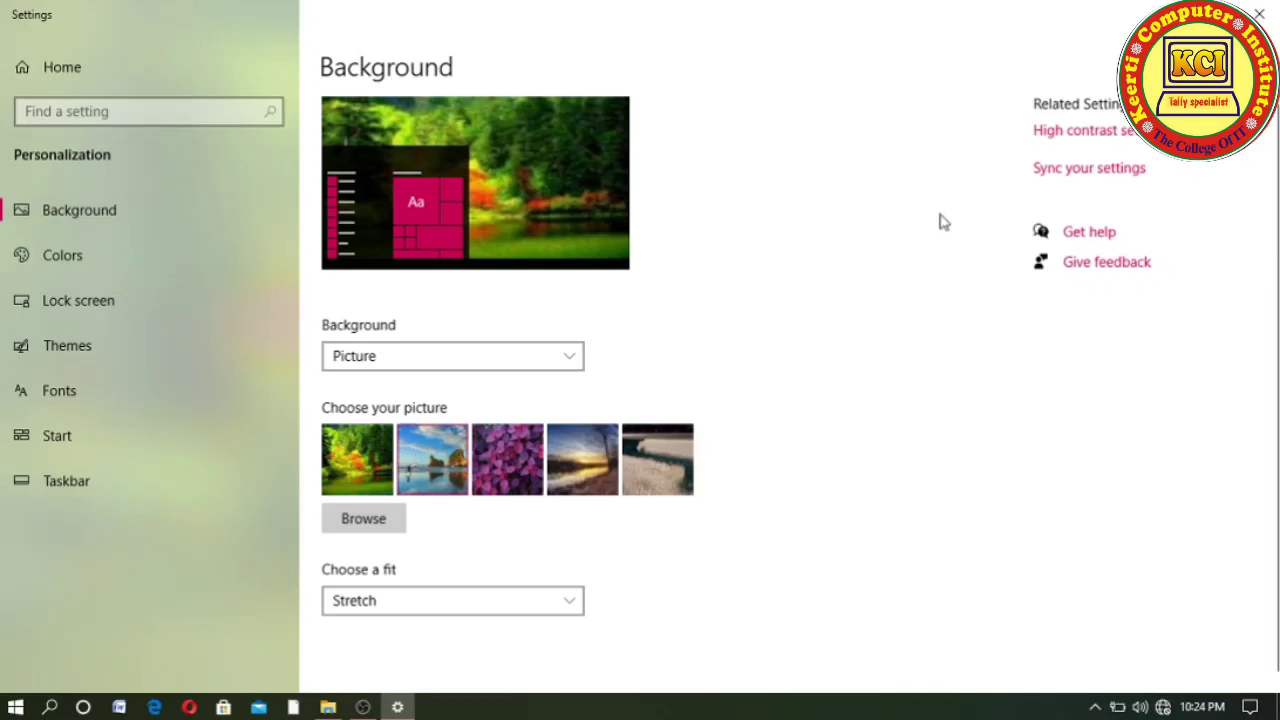
click(1260, 14)
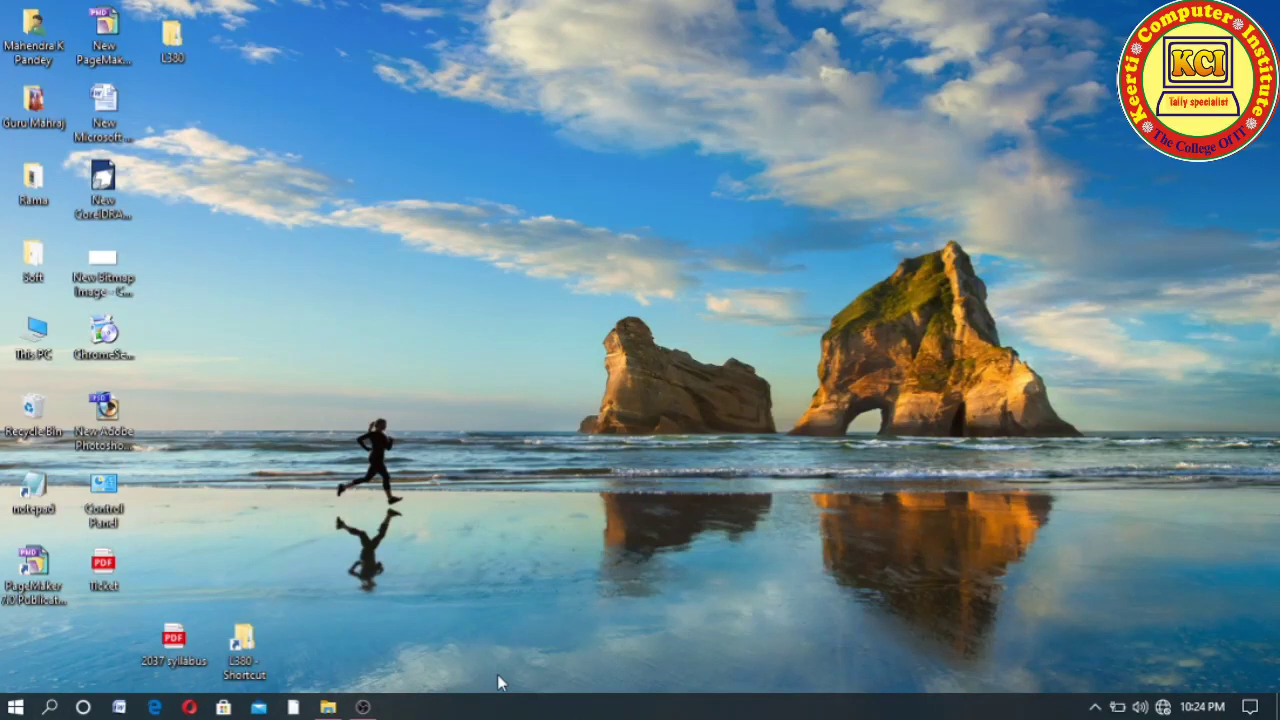
Step: Launch Microsoft Word with a blank document and close it
click(120, 708)
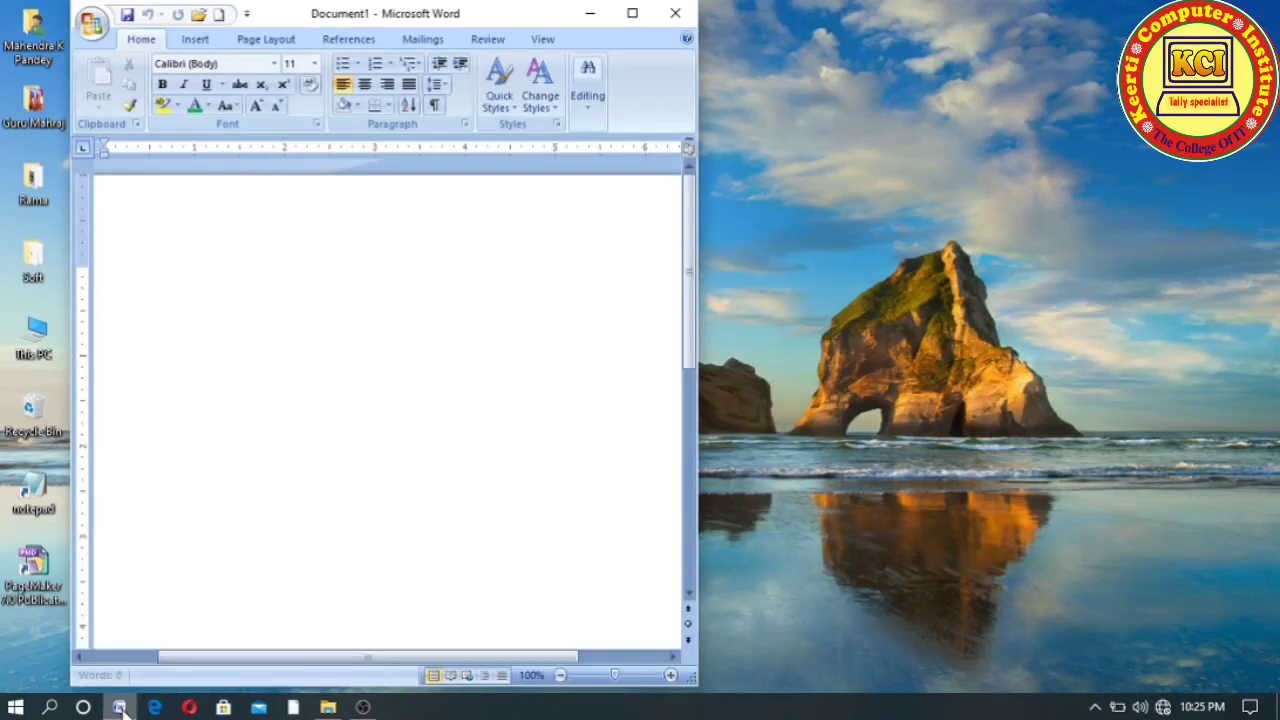
click(675, 14)
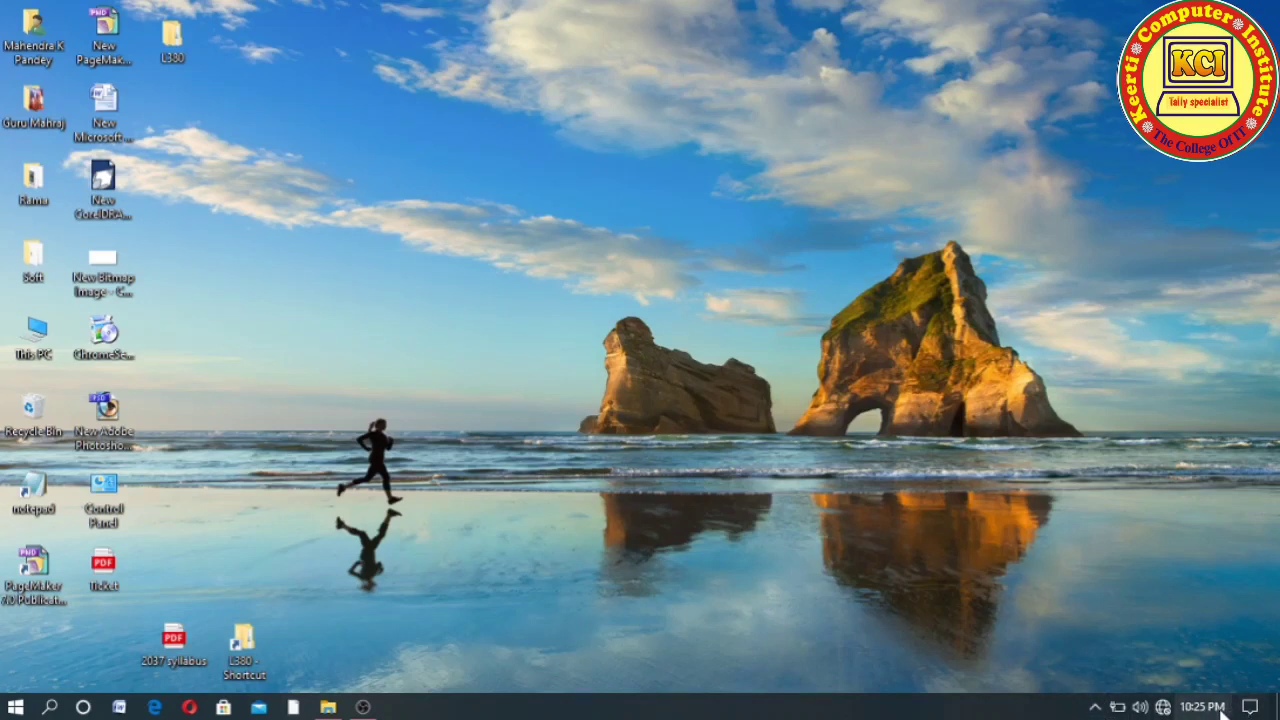
Step: Examine the notifications with their quick actions and the hidden notification-area icons, closing each view
mouse_move(1222, 712)
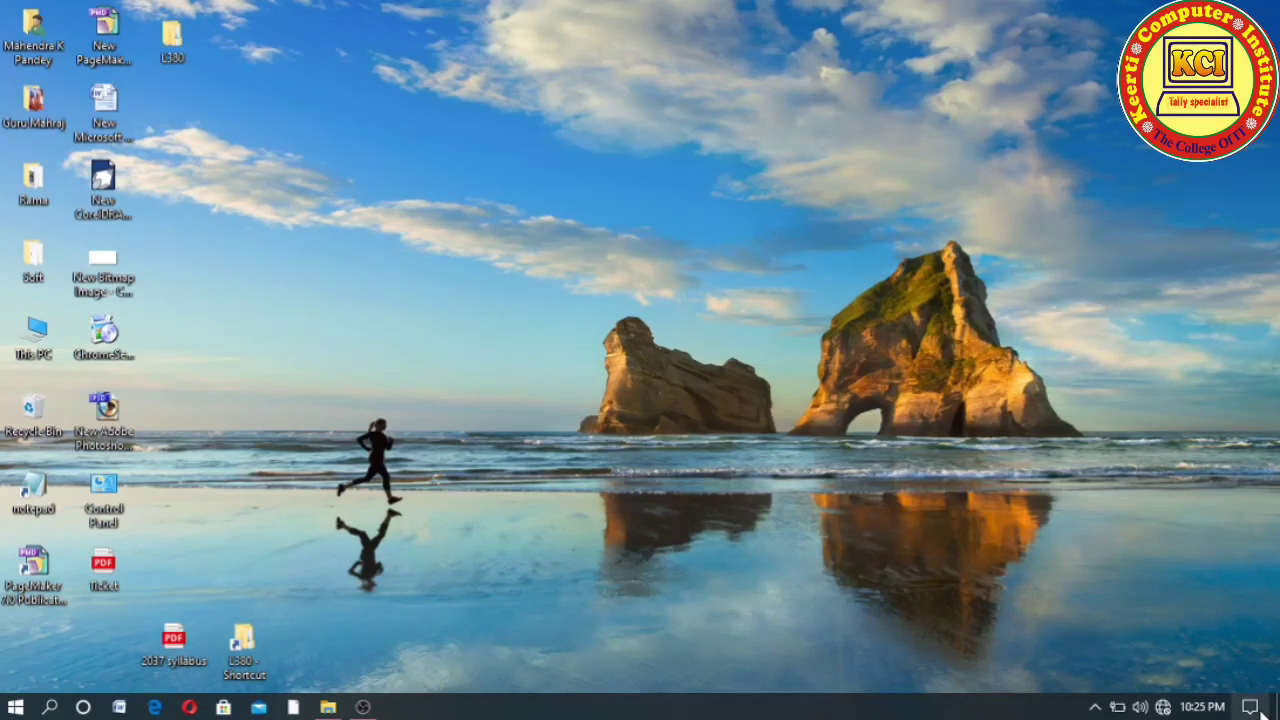
click(1261, 706)
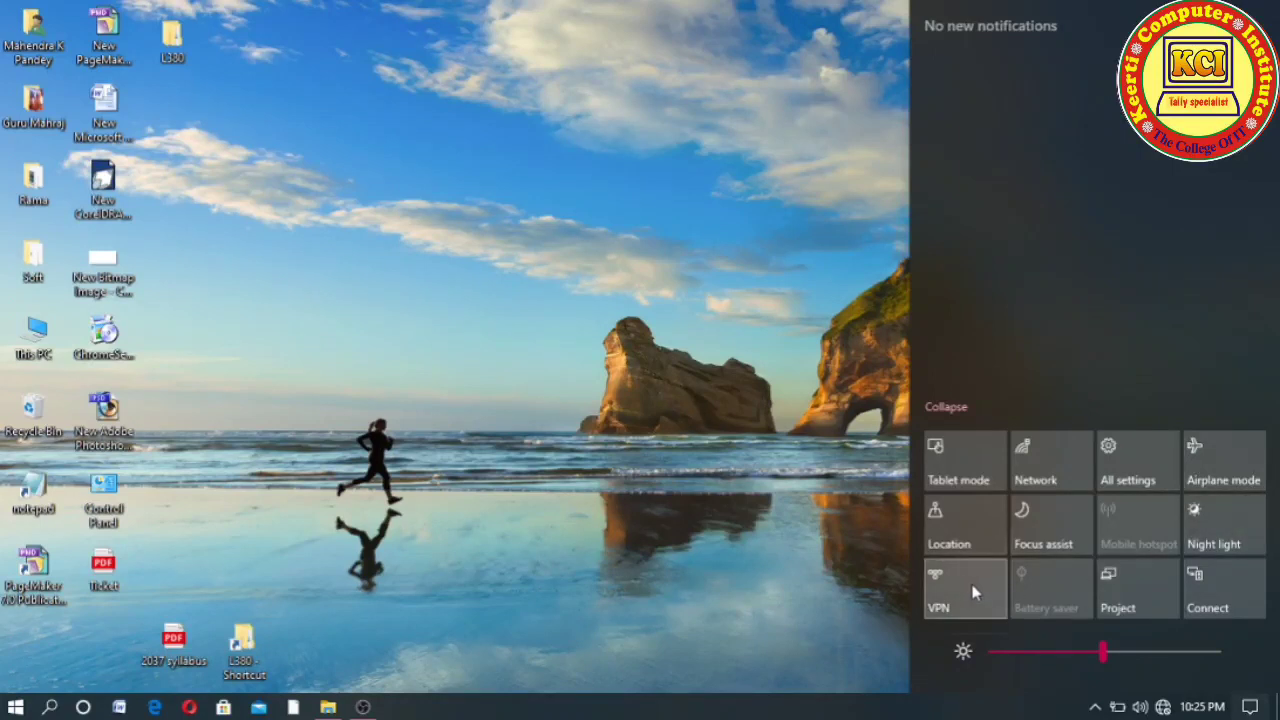
click(759, 613)
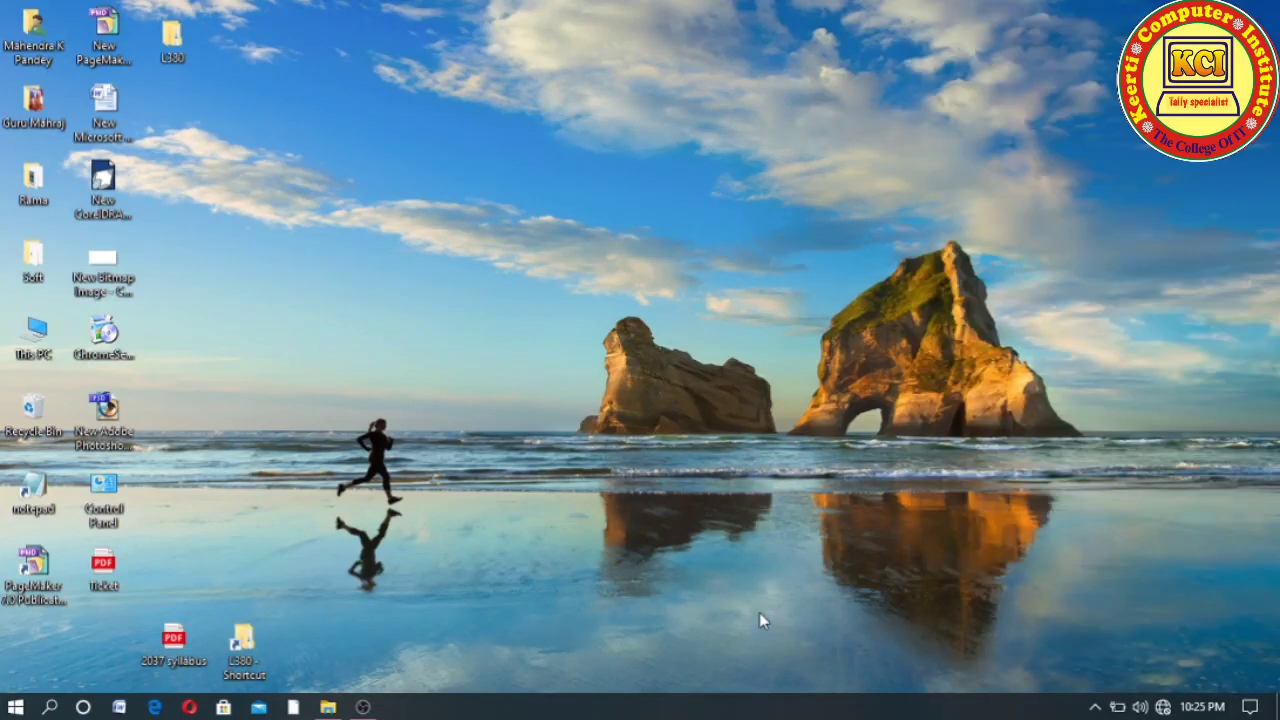
click(1095, 707)
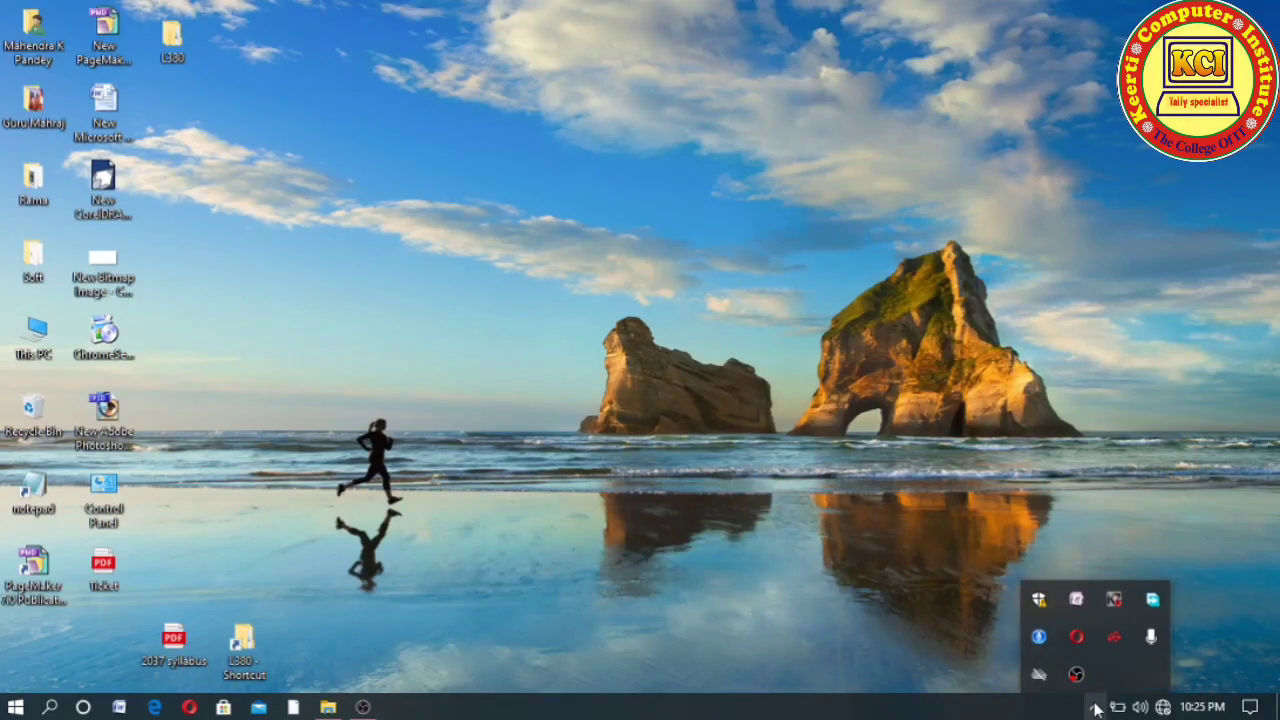
click(791, 540)
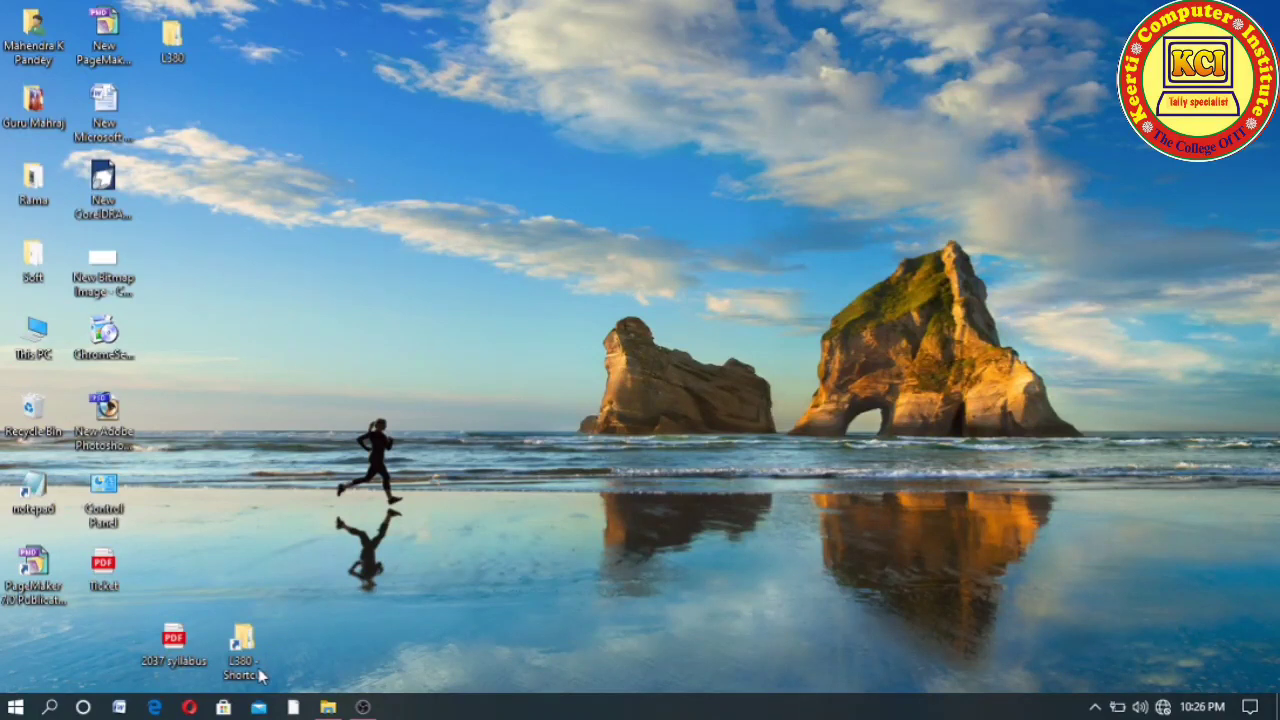
Step: Look through the installed applications and launch Microsoft Office Word 2007 from the most used ones
click(14, 710)
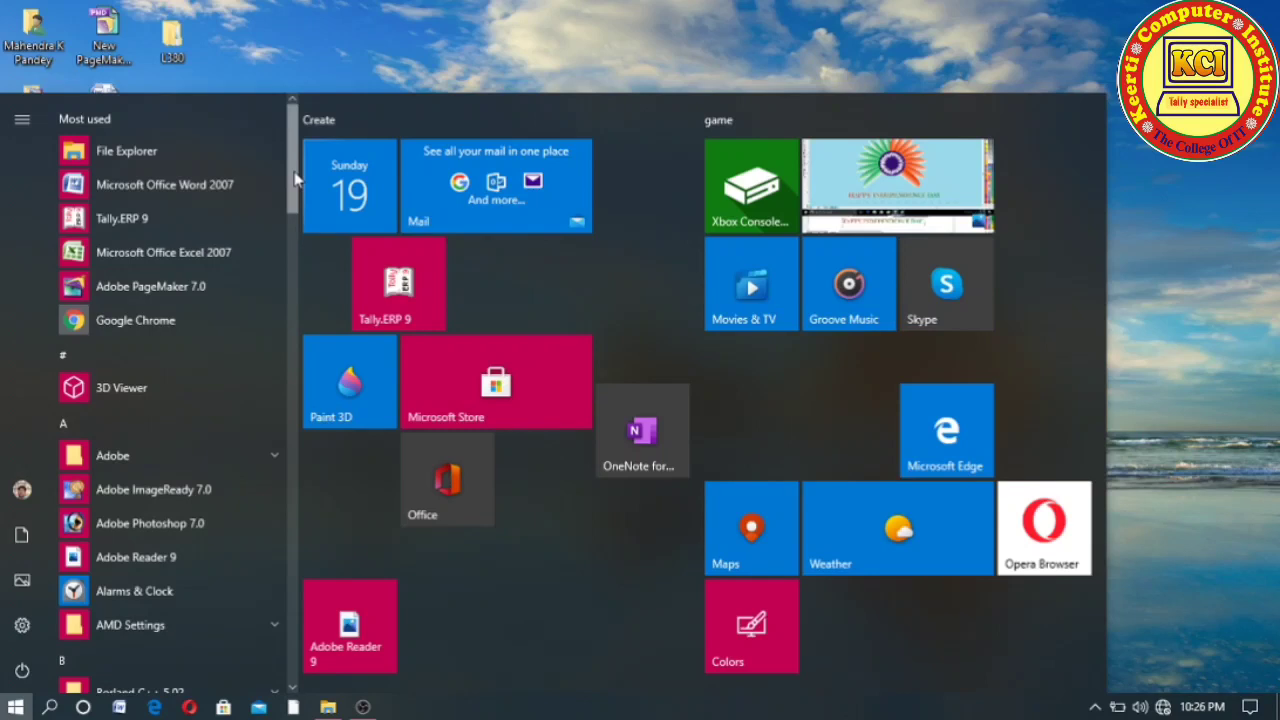
drag(295, 178, 280, 88)
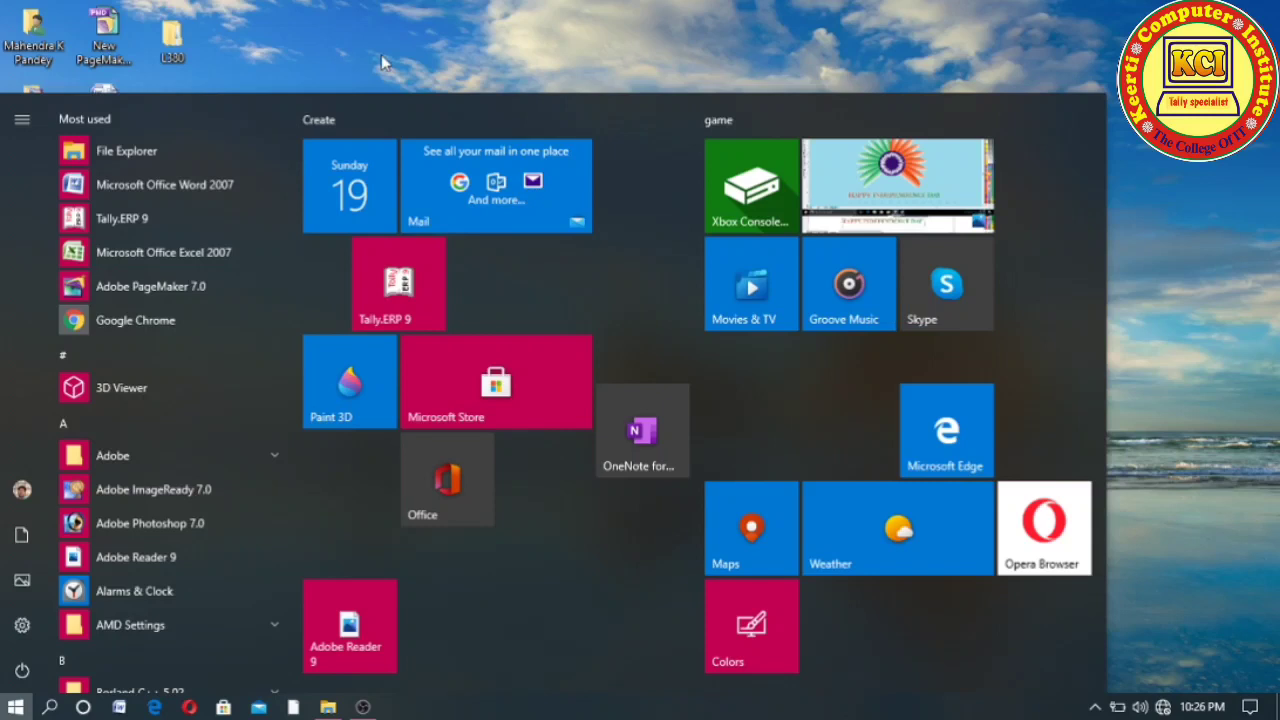
click(142, 190)
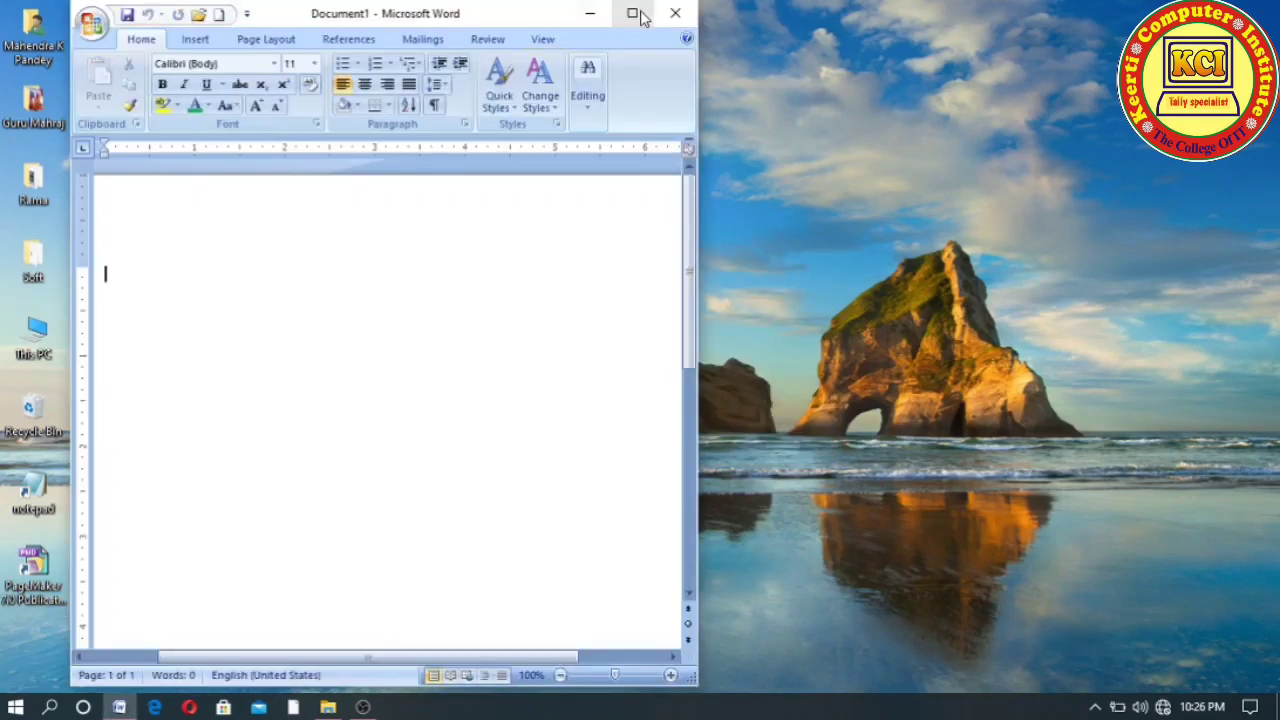
Step: Maximize the Microsoft Word window with the blank document and close it
click(633, 14)
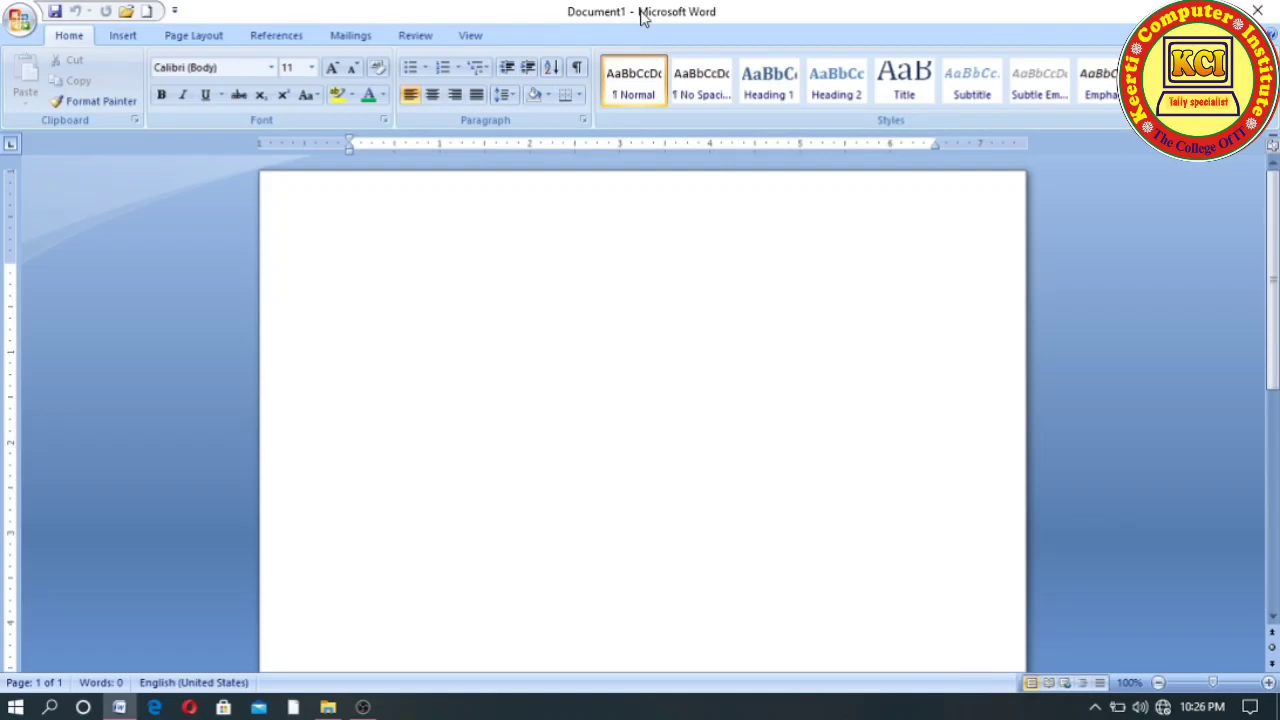
click(1264, 12)
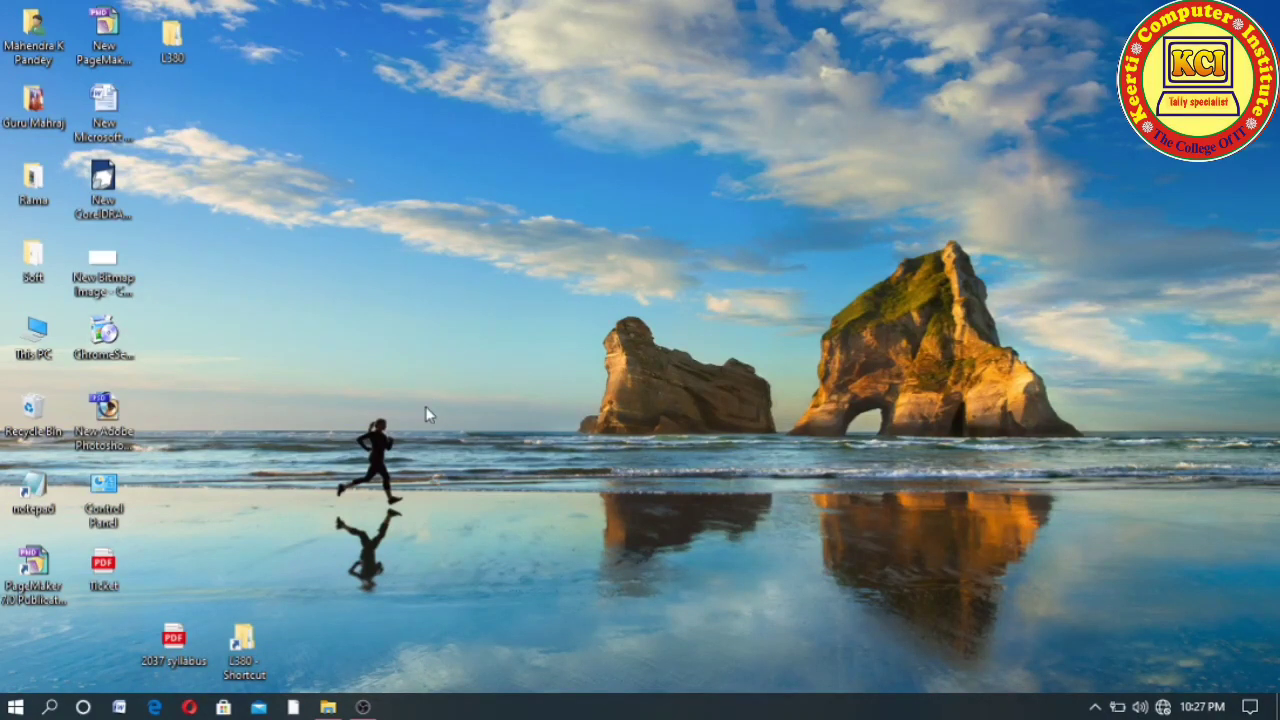
Step: Examine where Start offers power control and its shut down or sign out options, dismissing each view without choosing one
click(16, 708)
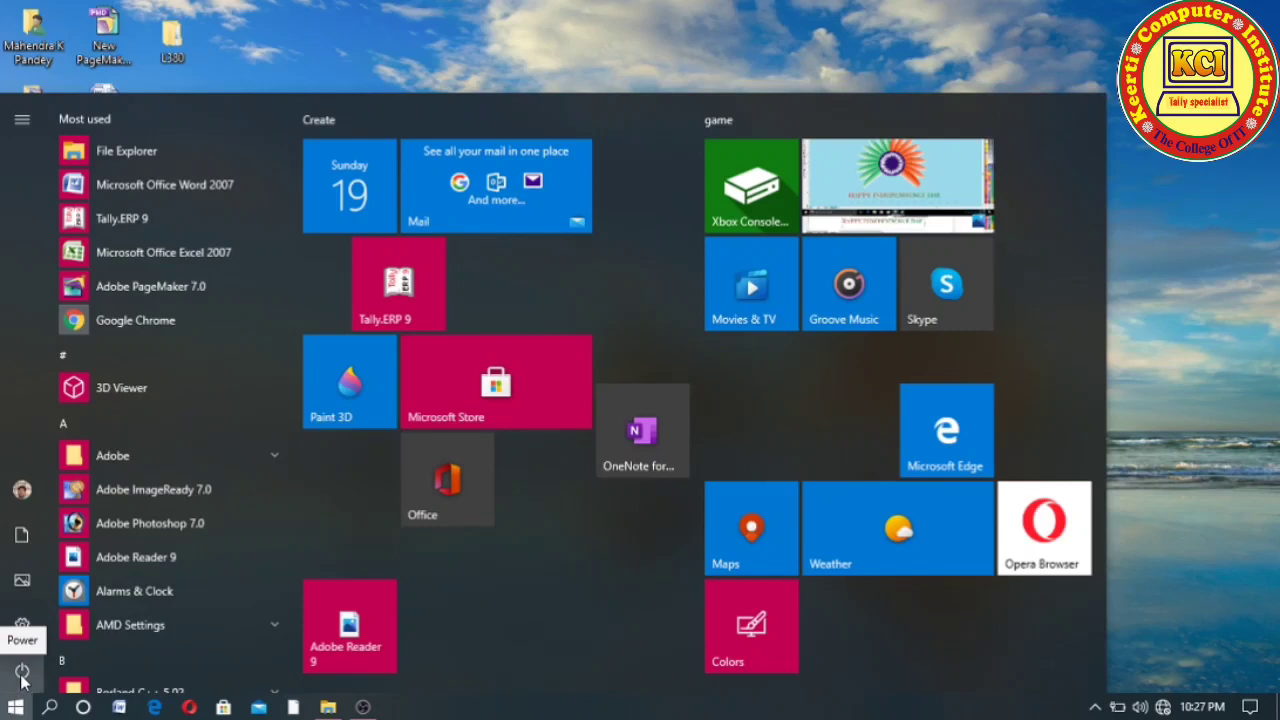
click(1214, 280)
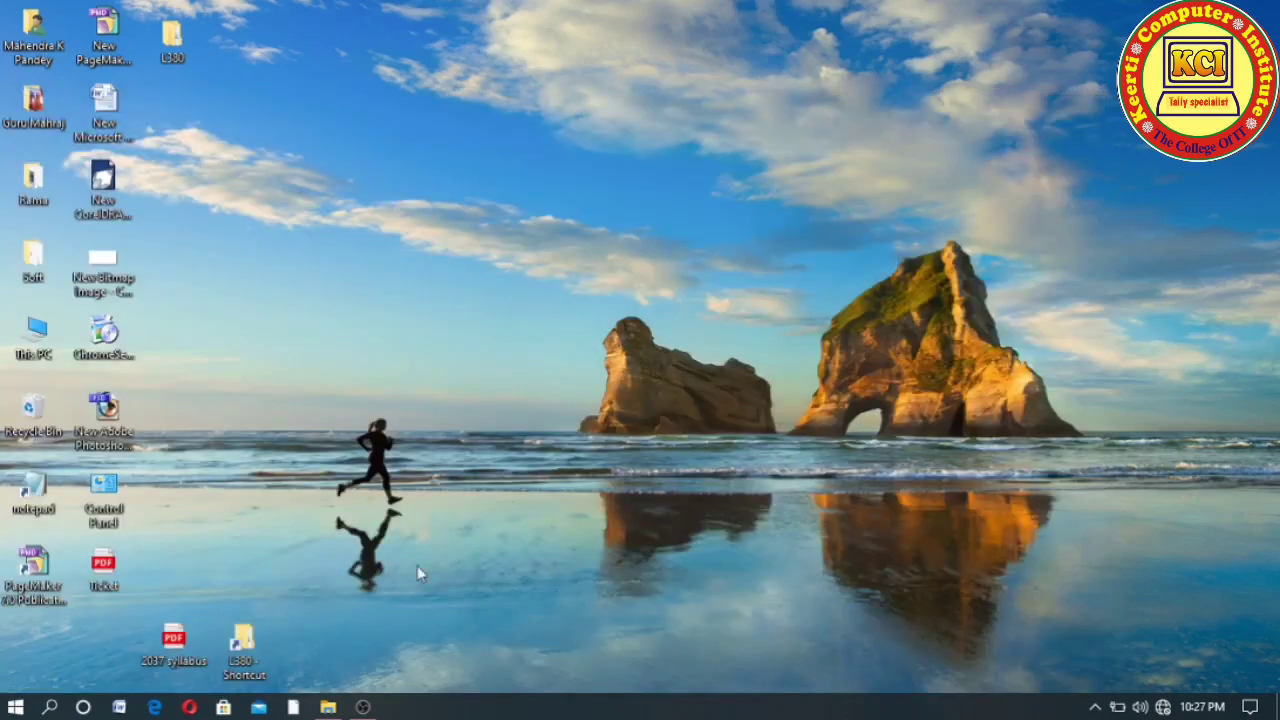
right_click(14, 708)
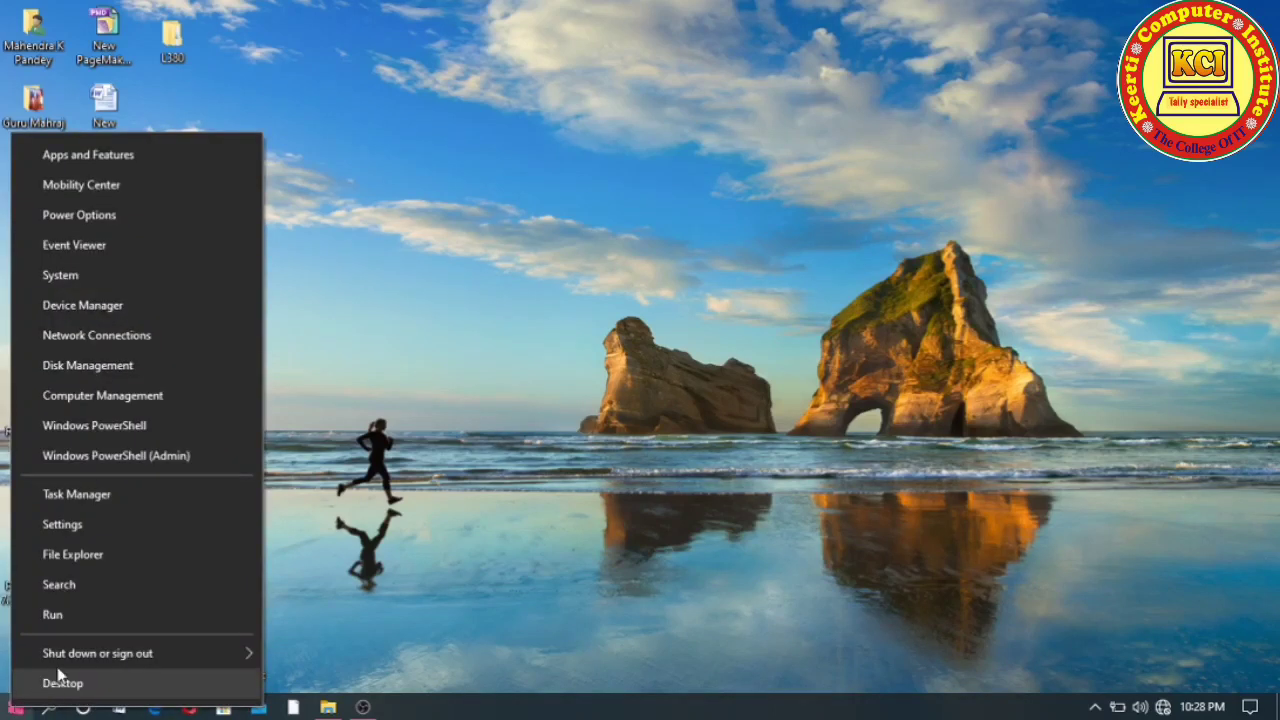
mouse_move(102, 660)
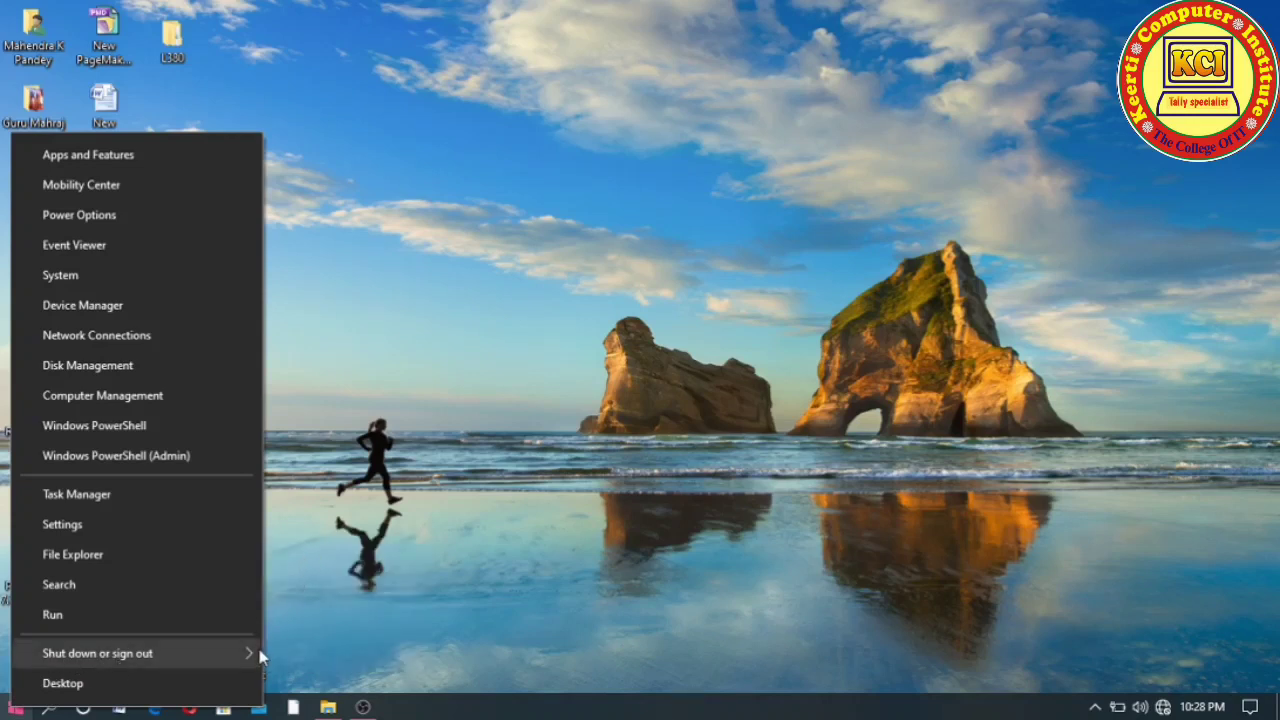
mouse_move(252, 655)
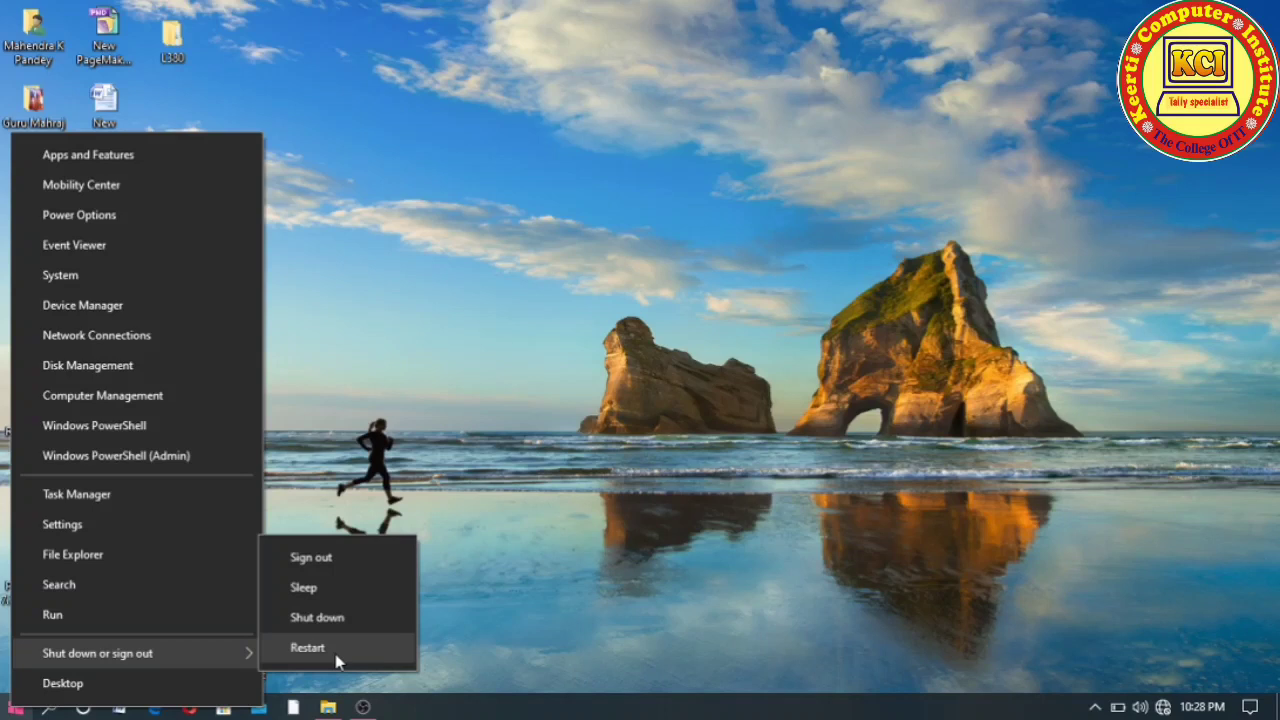
click(497, 545)
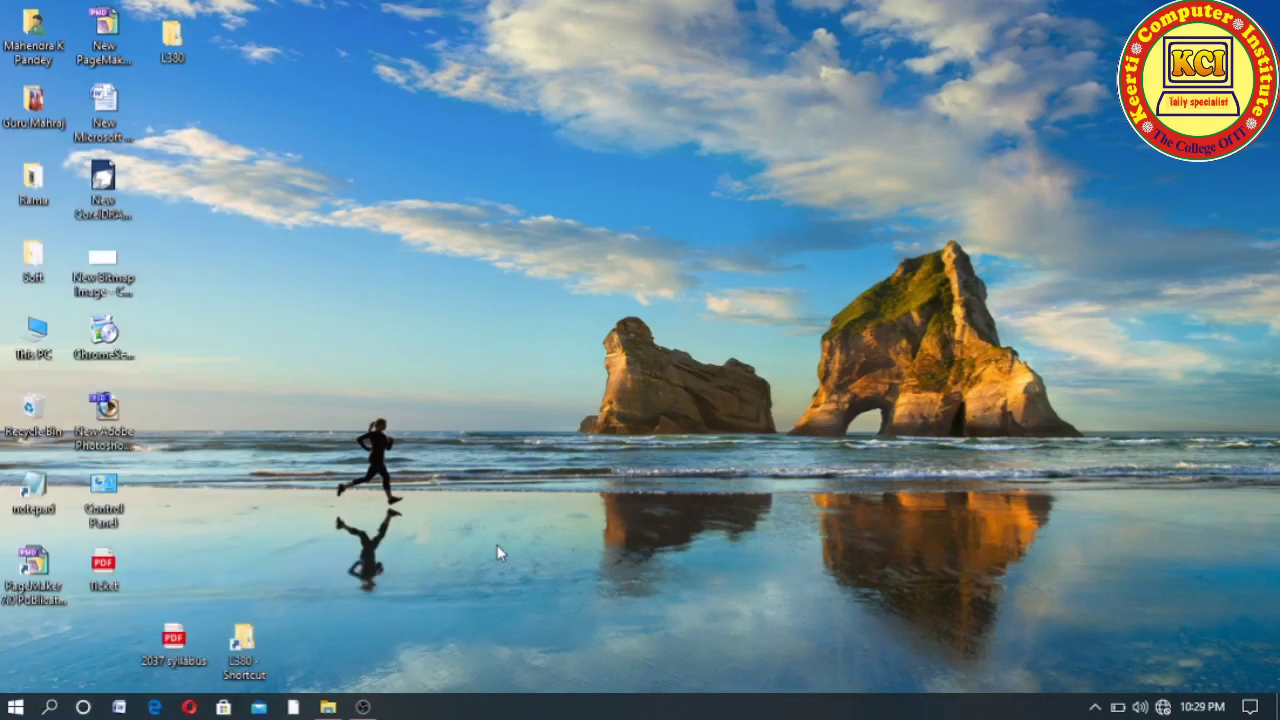